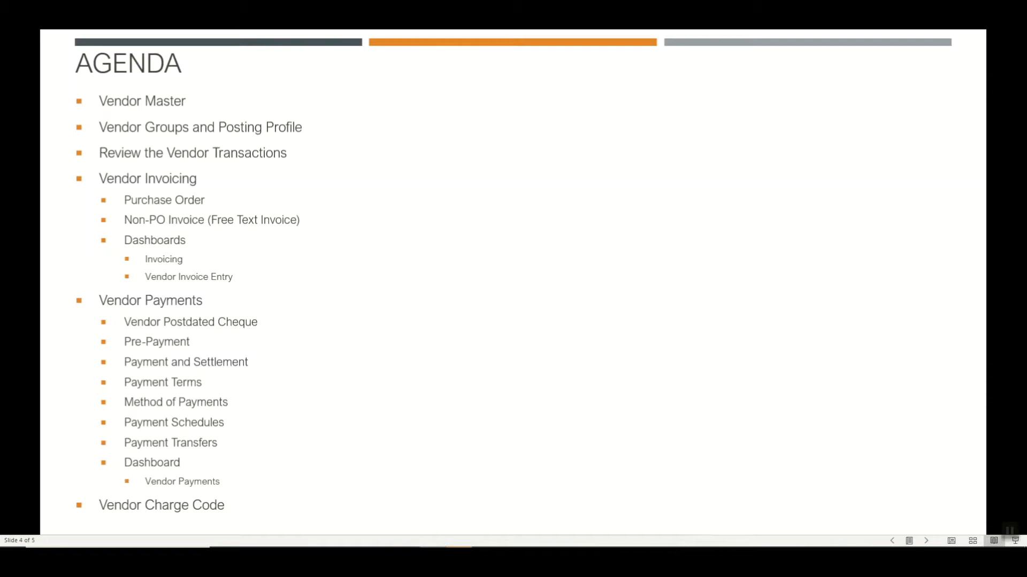
key(Right)
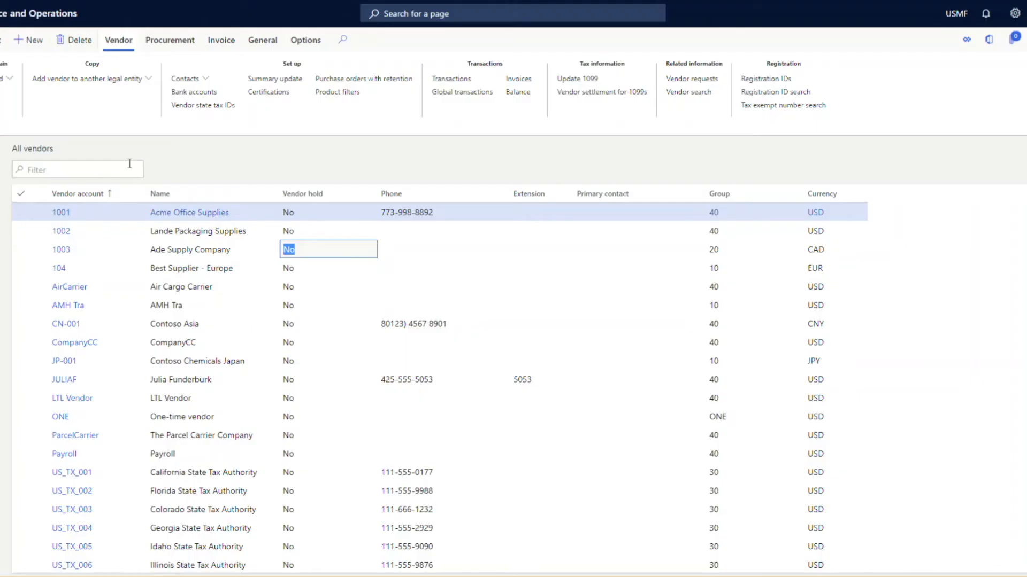
Open the All vendors list in Accounts payable and open the record for vendor 1001, Acme Office Supplies.
click(1, 164)
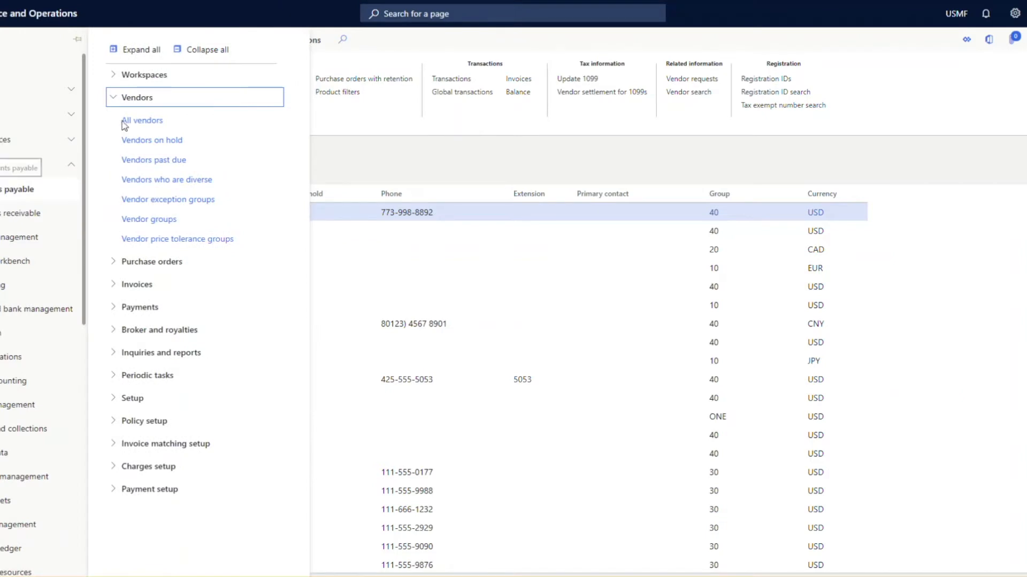
click(160, 122)
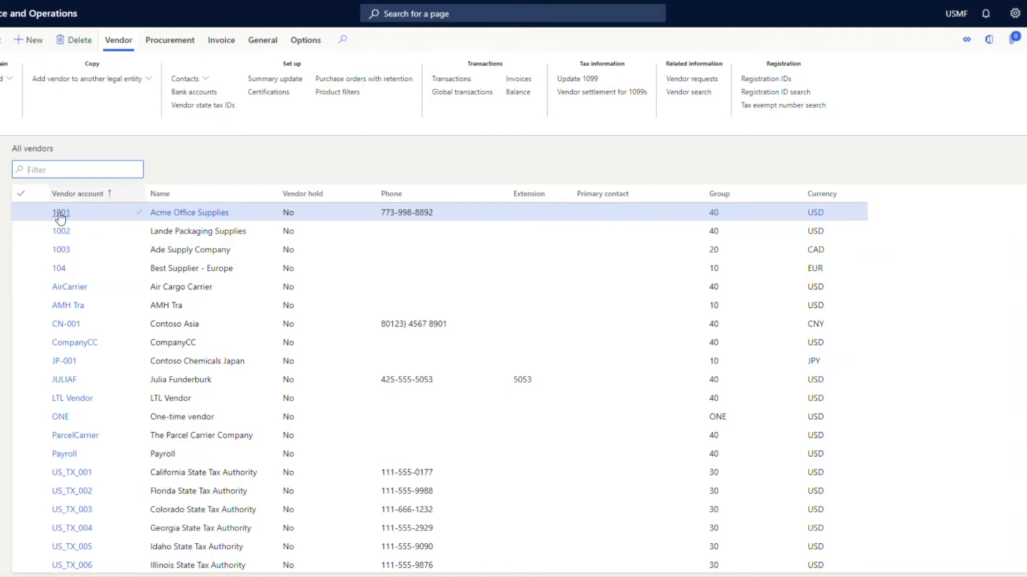
click(57, 214)
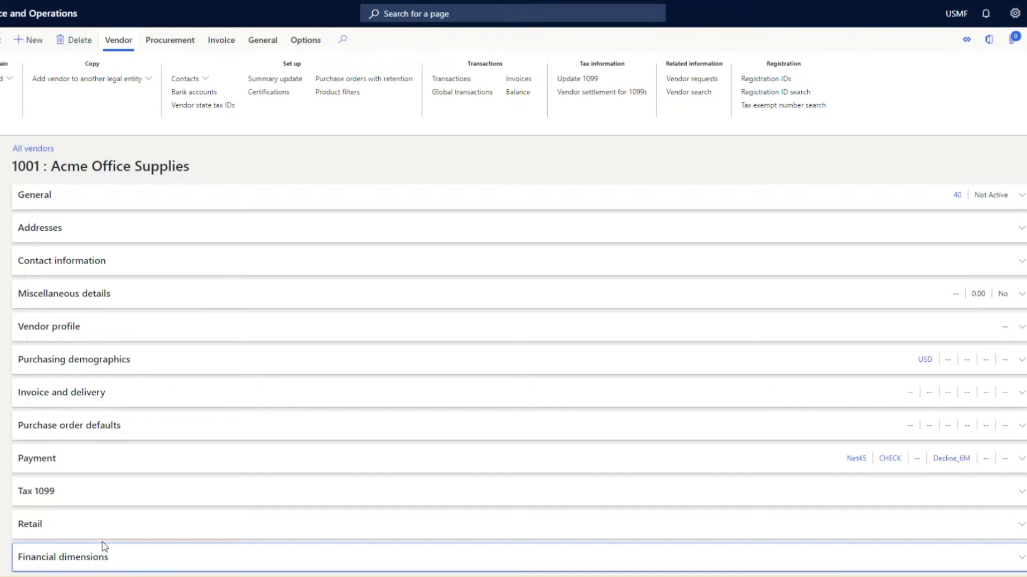
Examine the vendor's identification and organization details in the General section, then collapse it.
click(58, 204)
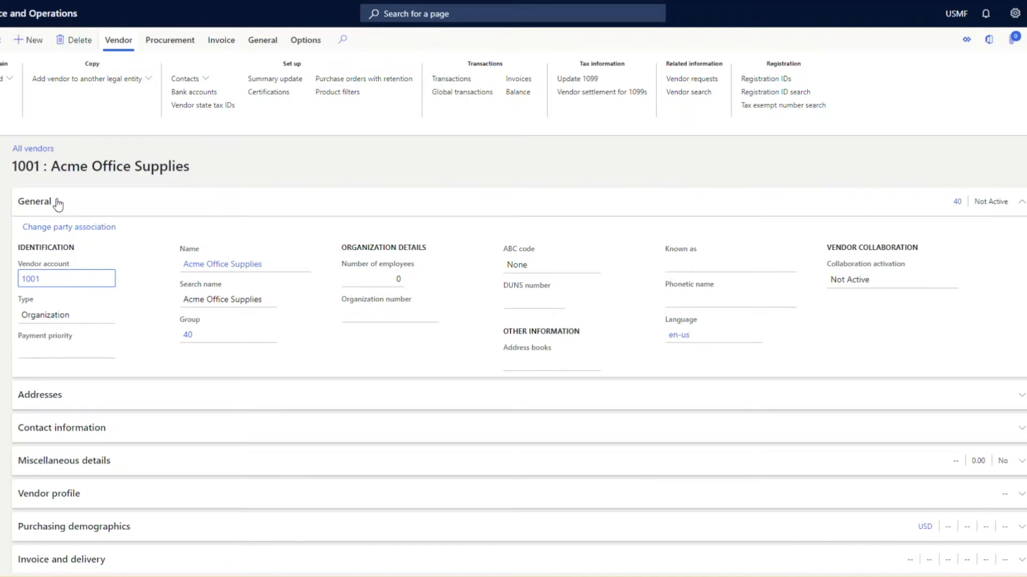
click(54, 280)
click(76, 203)
Examine the vendor's addresses and contact information entries.
click(63, 239)
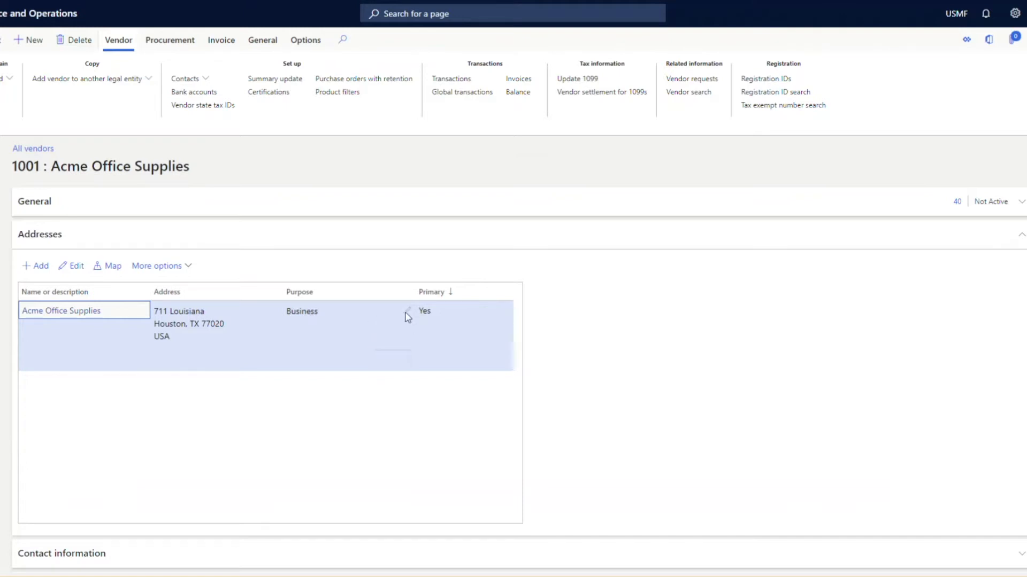
click(71, 248)
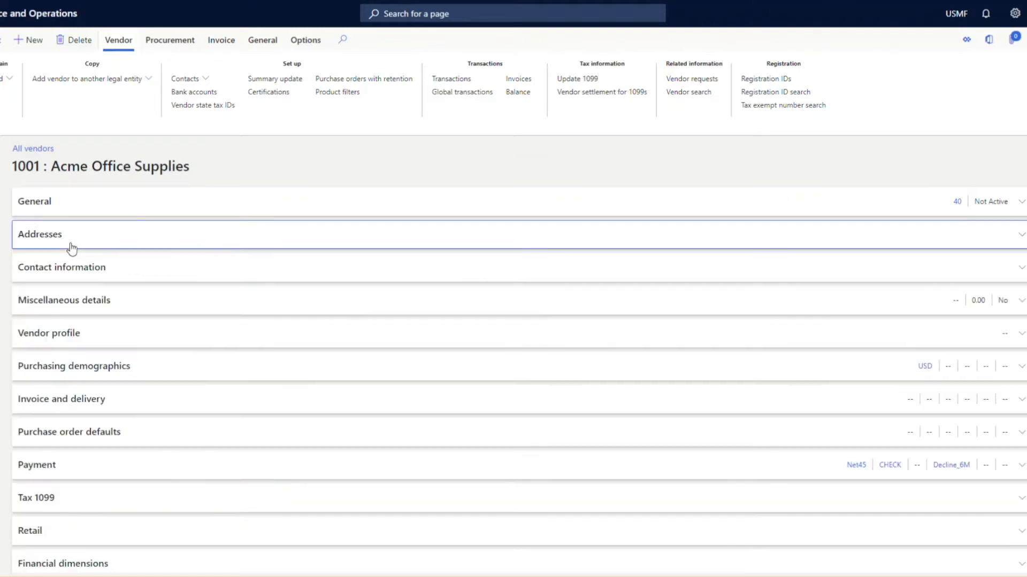
click(66, 270)
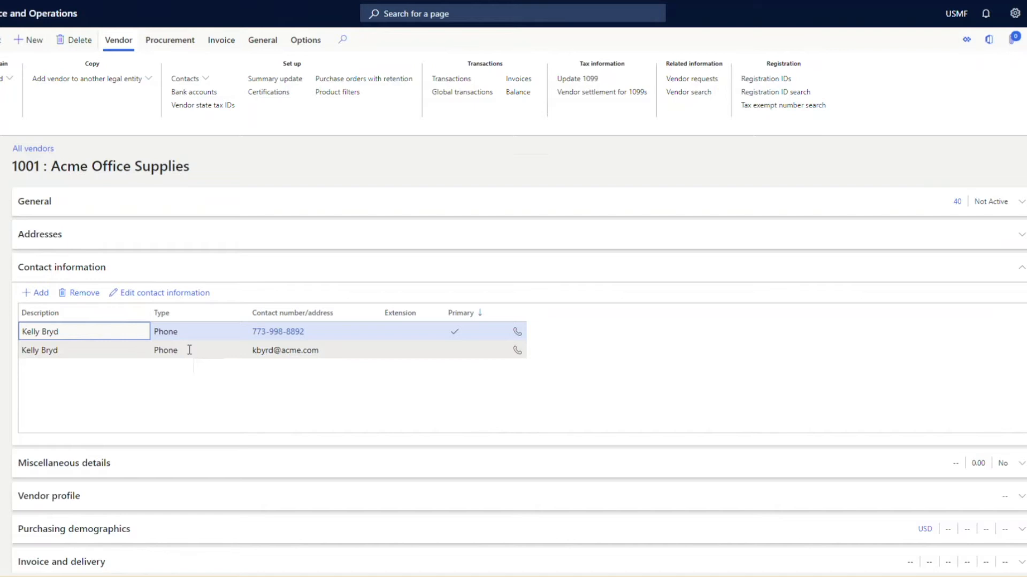
click(327, 351)
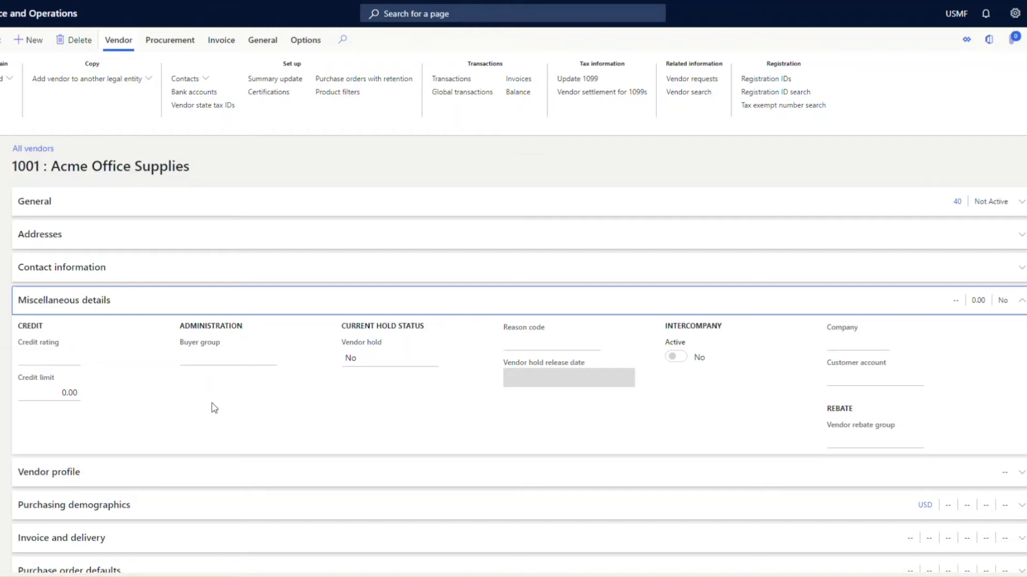
Look through the vendor hold options and the fields for adding the vendor to another legal entity, without applying either.
click(5, 80)
click(5, 80)
click(22, 135)
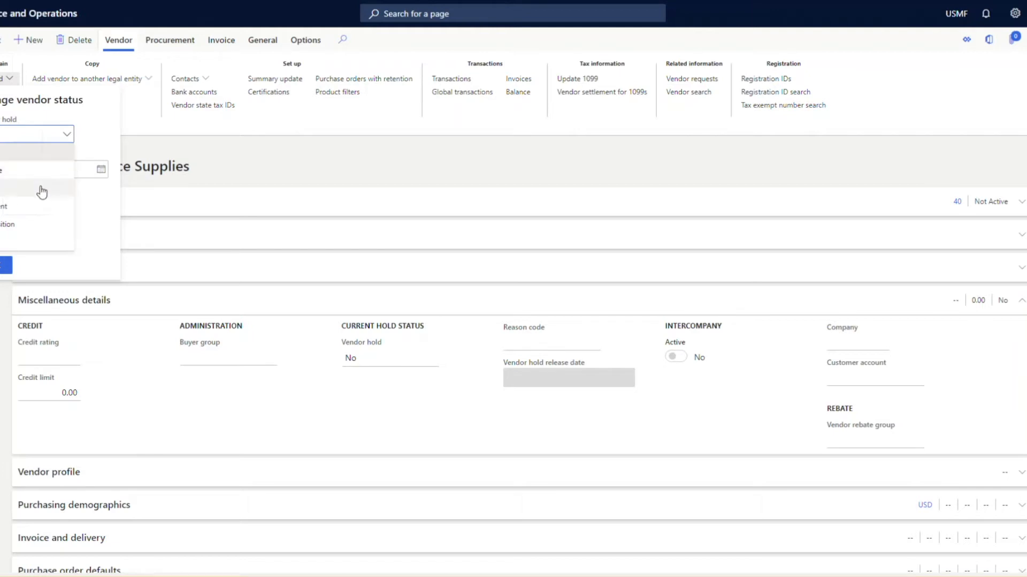
click(49, 179)
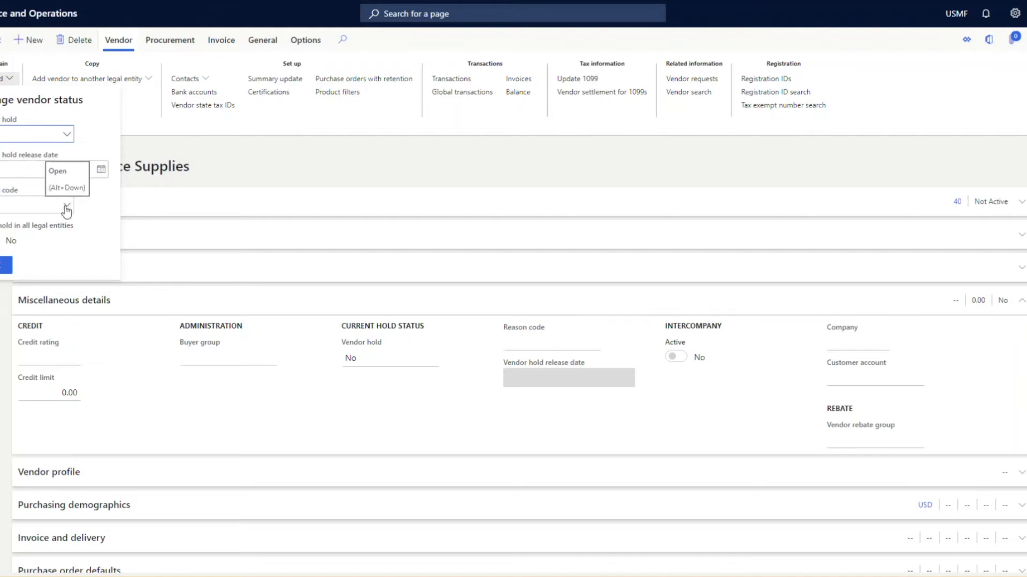
click(171, 178)
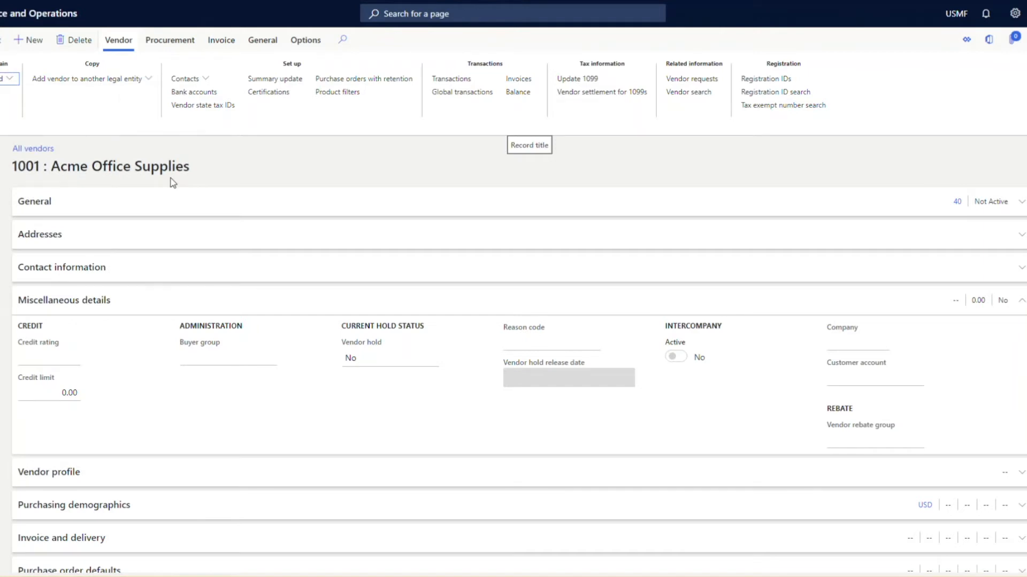
click(130, 82)
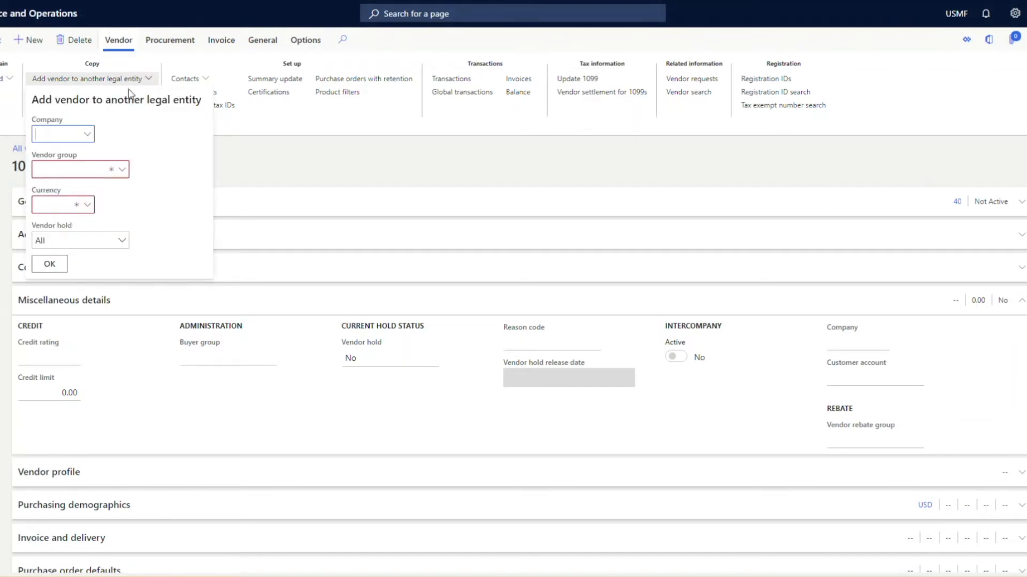
click(287, 181)
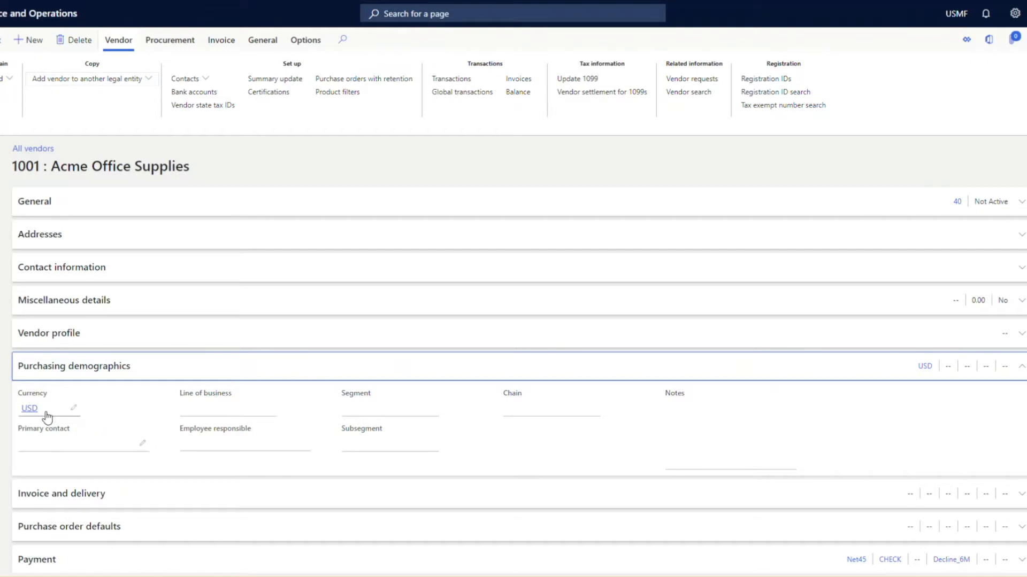
Examine the currency under Purchasing demographics and the invoice account under Invoice and delivery.
mouse_move(48, 418)
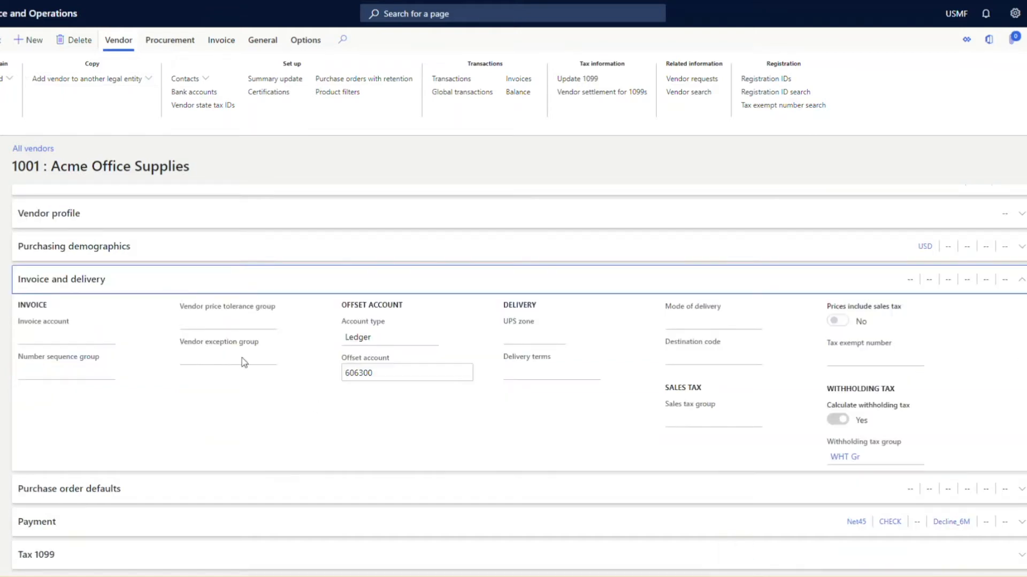
click(73, 340)
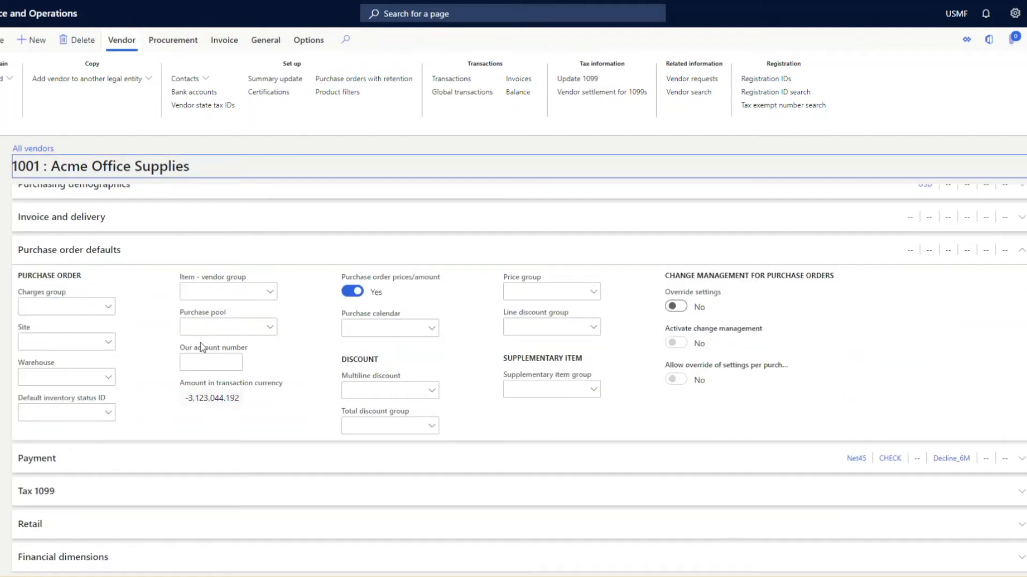
Review the vendor's purchase order defaults, including the available multiline discount and price groups.
click(28, 255)
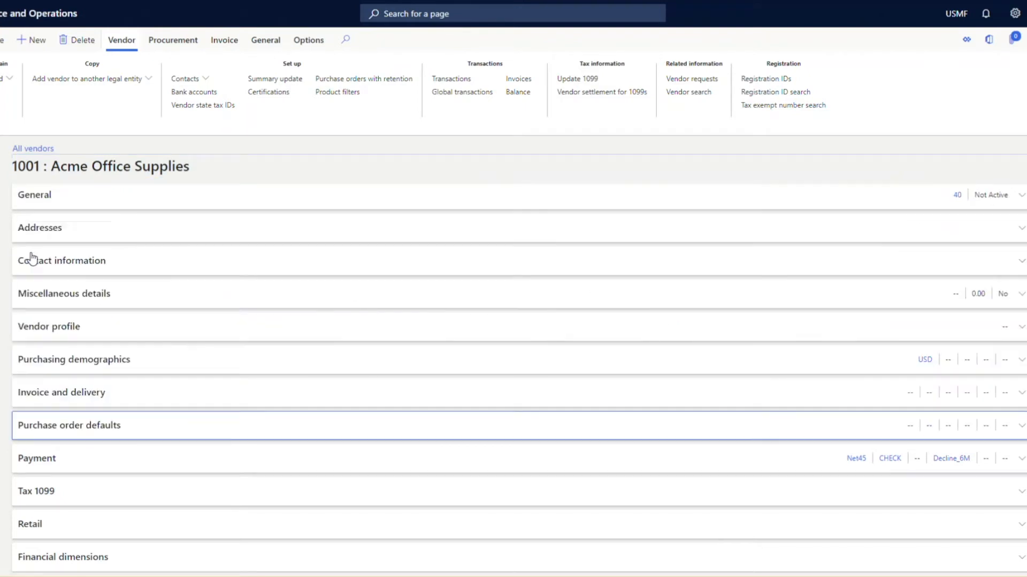
click(46, 439)
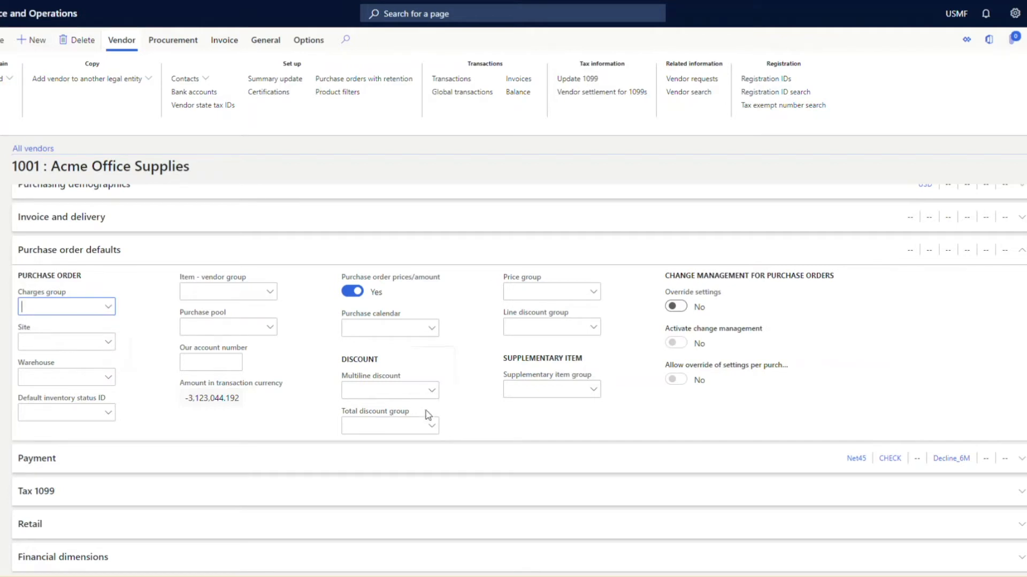
click(431, 395)
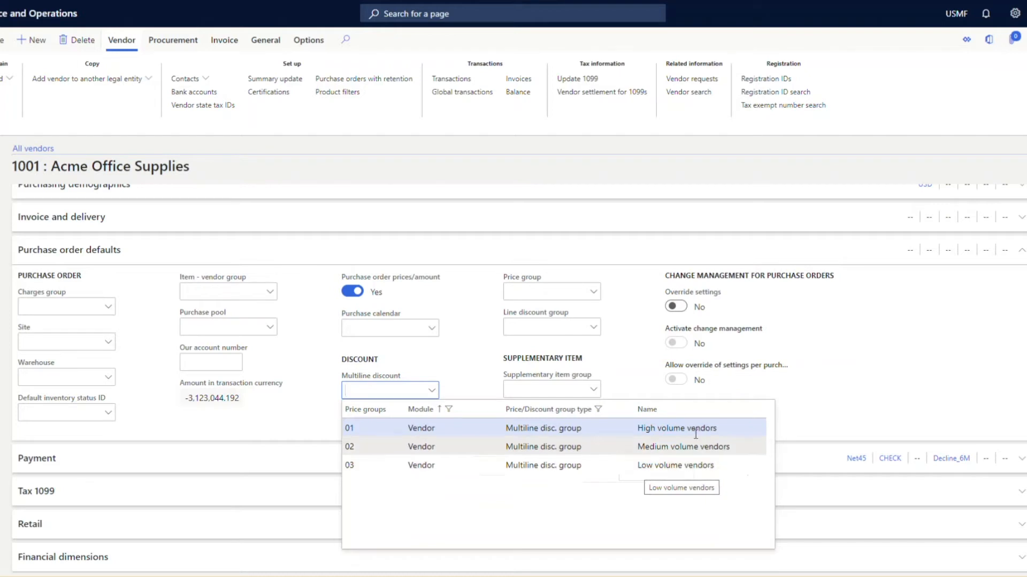
click(624, 347)
click(594, 293)
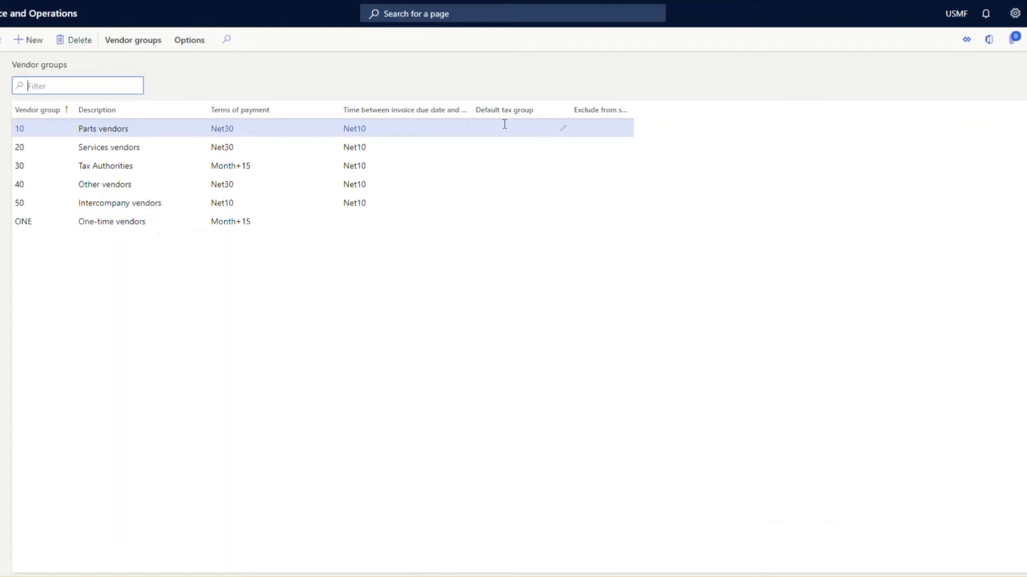
Switch from the Vendor groups page to the presentation's agenda slide.
key(alt+Tab)
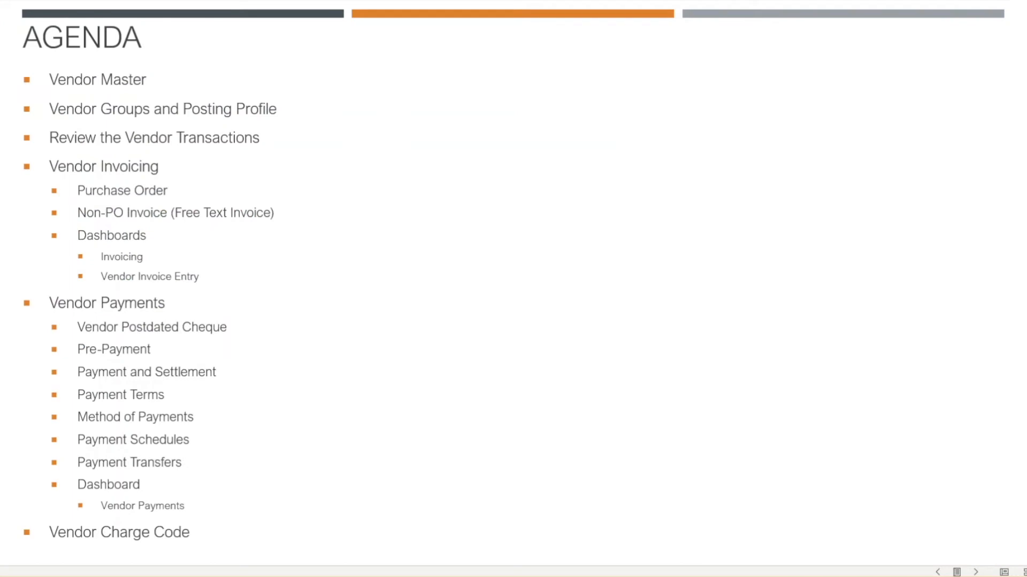
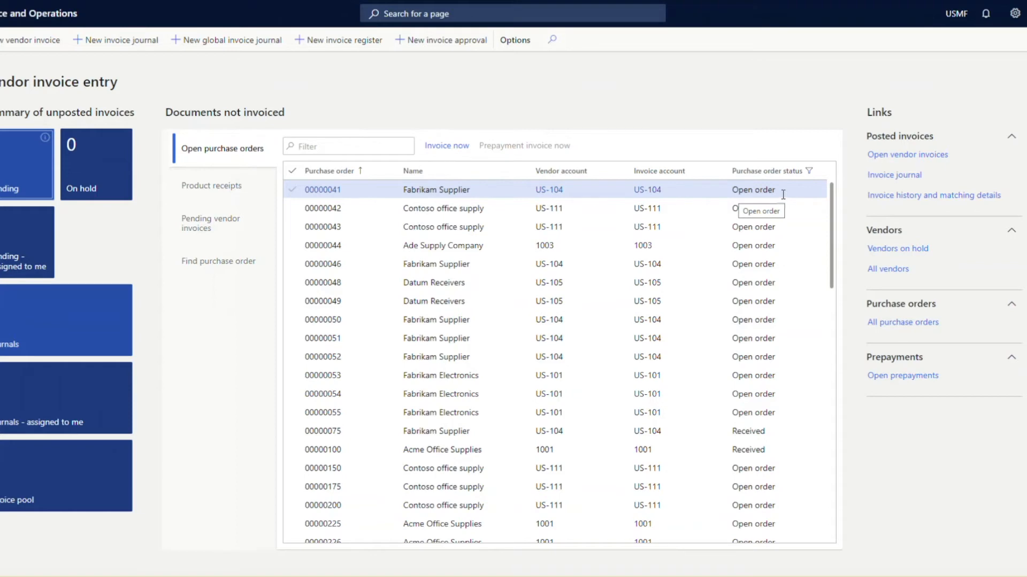
Review the product receipts, pending vendor invoices and purchase order search among the documents not invoiced.
click(245, 197)
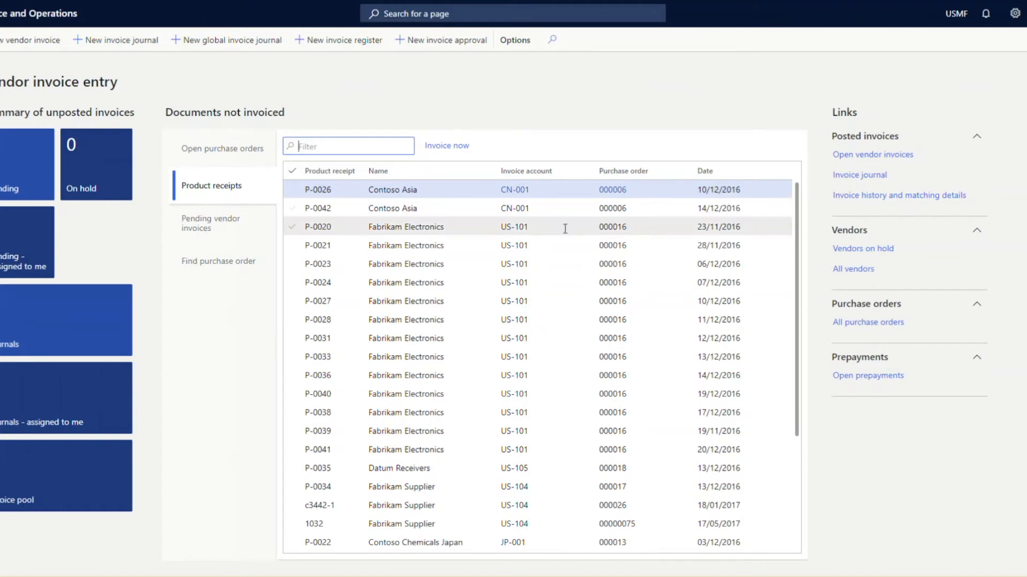
click(228, 238)
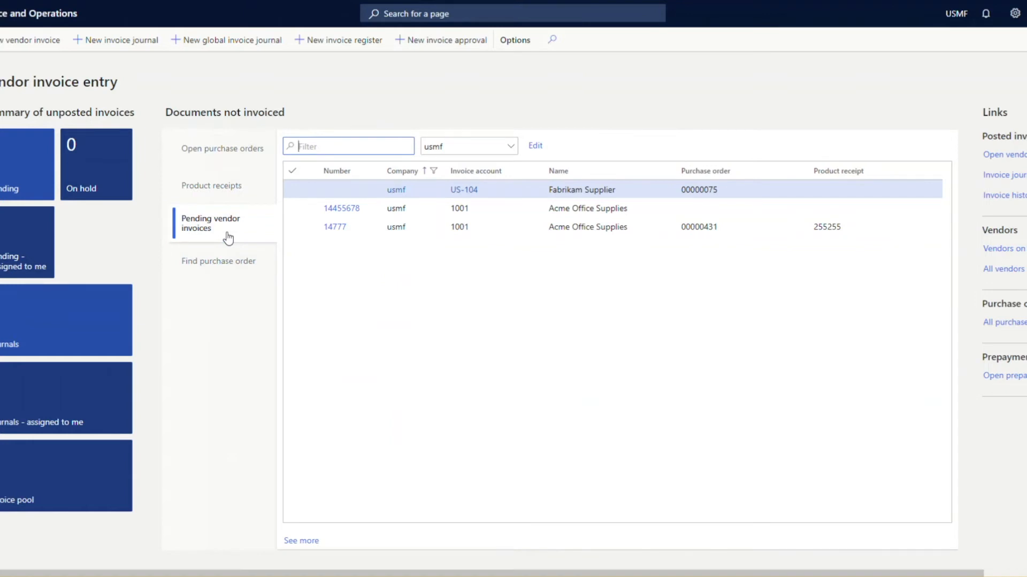
click(206, 264)
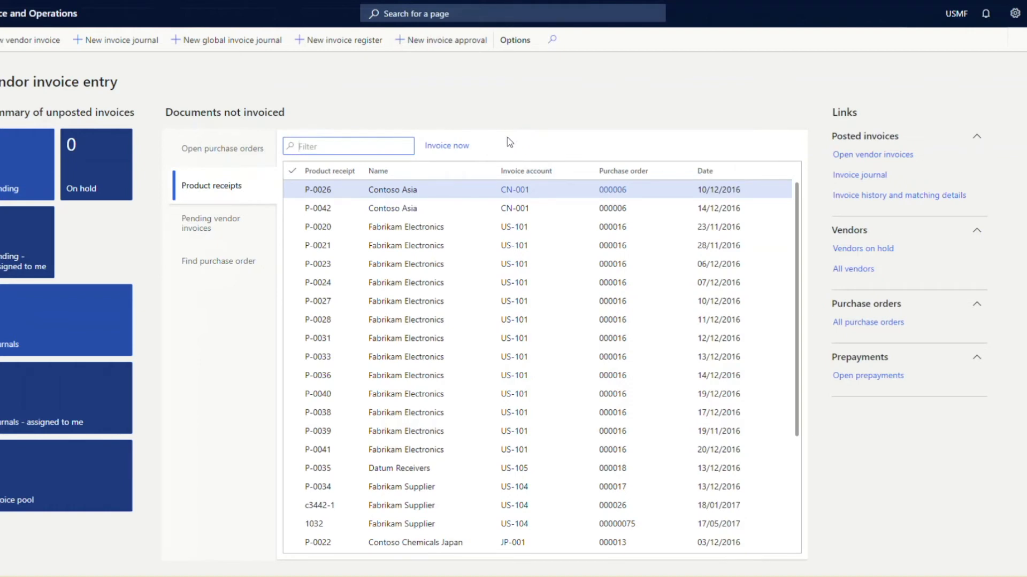
Select and deselect all product receipts, and start a vendor invoice from receipt P-0026 for Contoso Asia.
click(292, 171)
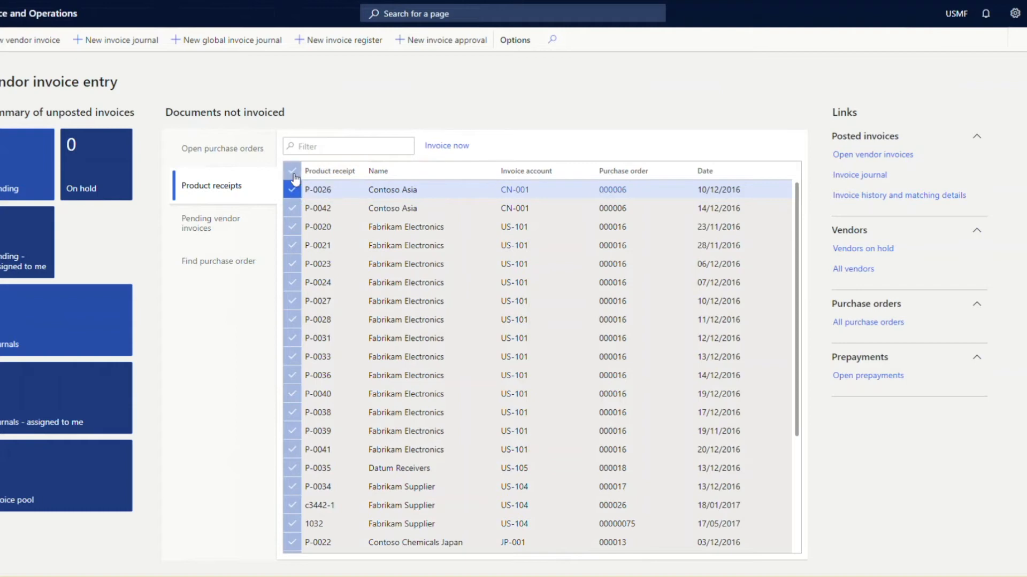
click(293, 174)
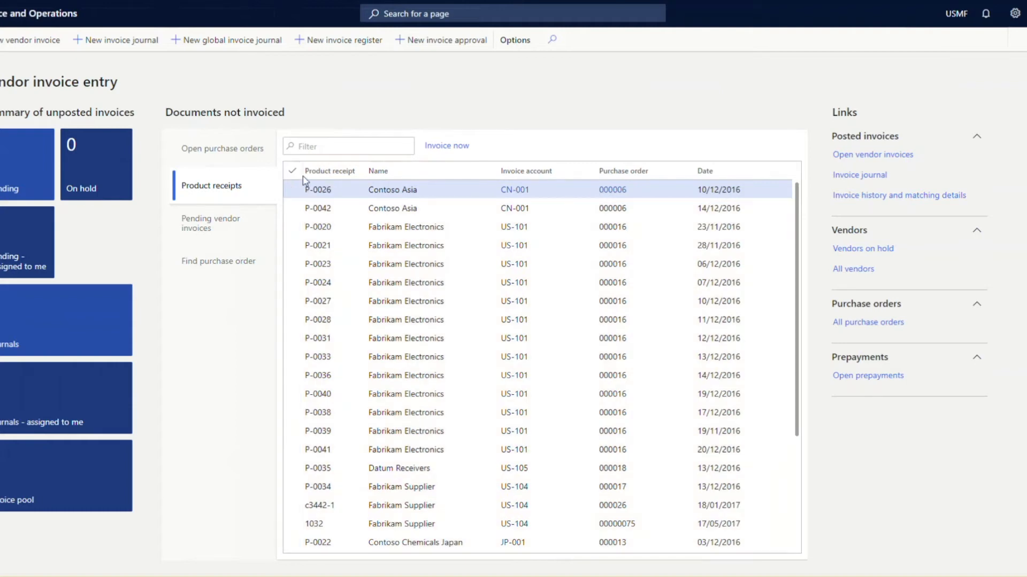
click(460, 148)
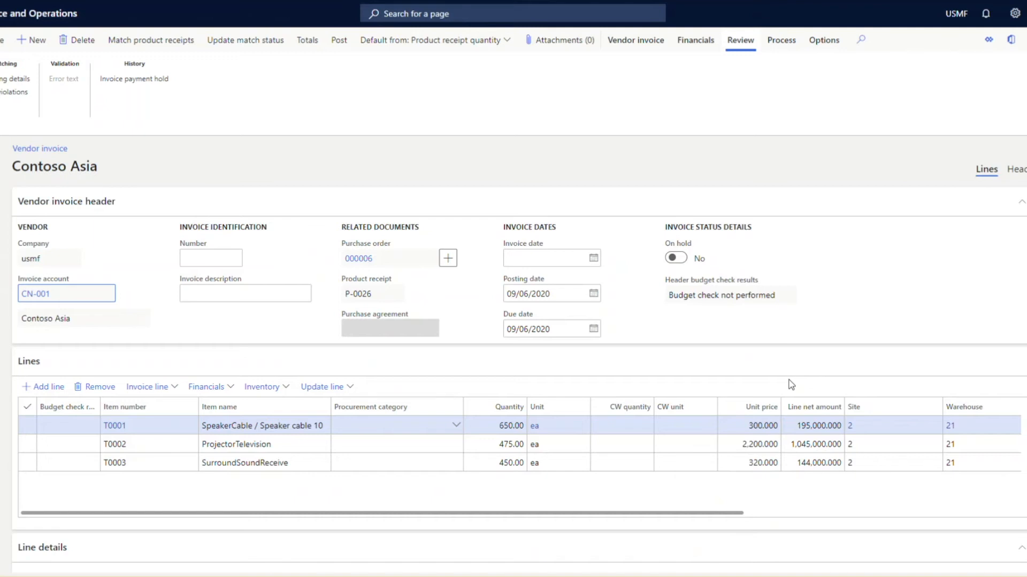
Enter Suplinv87 as the Contoso Asia invoice number and examine the invoice date and posting date fields.
click(228, 261)
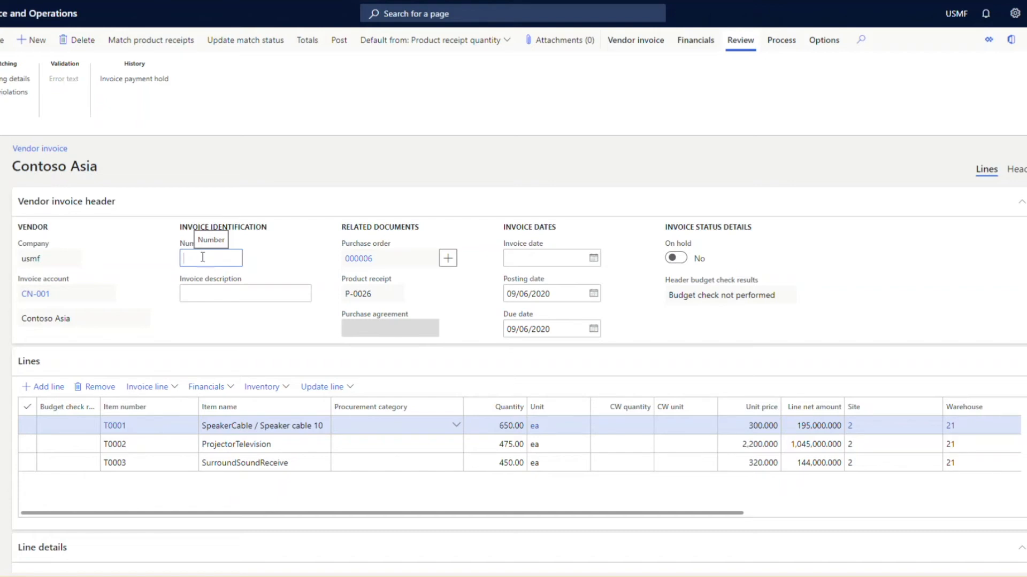
text(Suplier)
text(87)
click(532, 265)
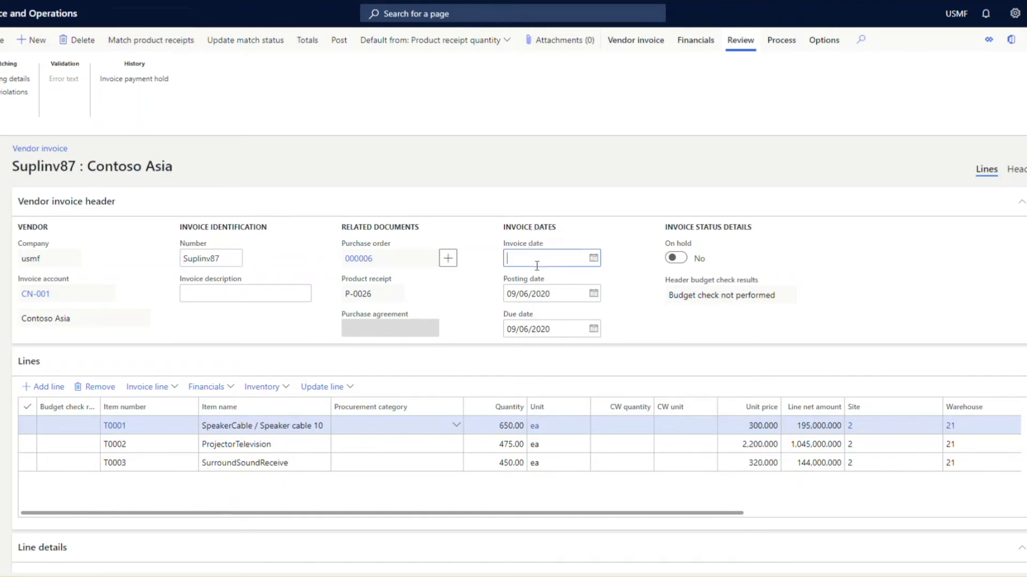
click(557, 294)
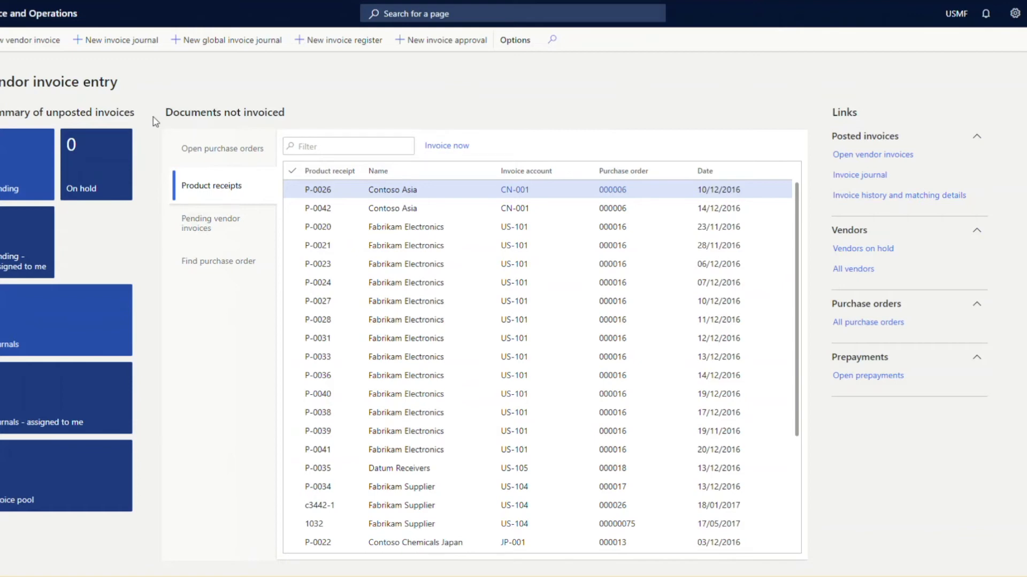
Open unposted invoice journal 00633 and examine its voucher line, including the invoice date and offset columns.
click(76, 305)
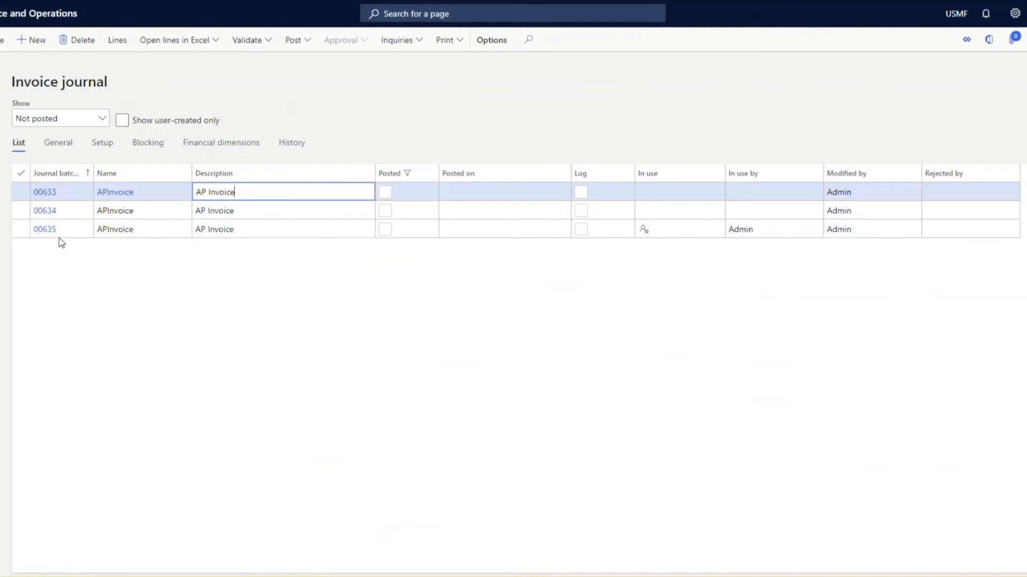
click(43, 193)
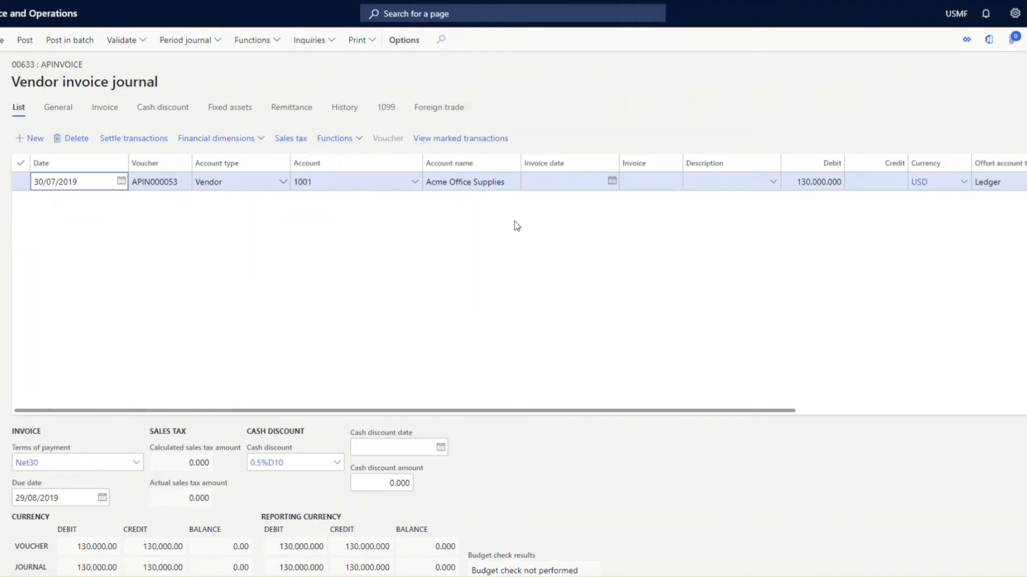
click(564, 182)
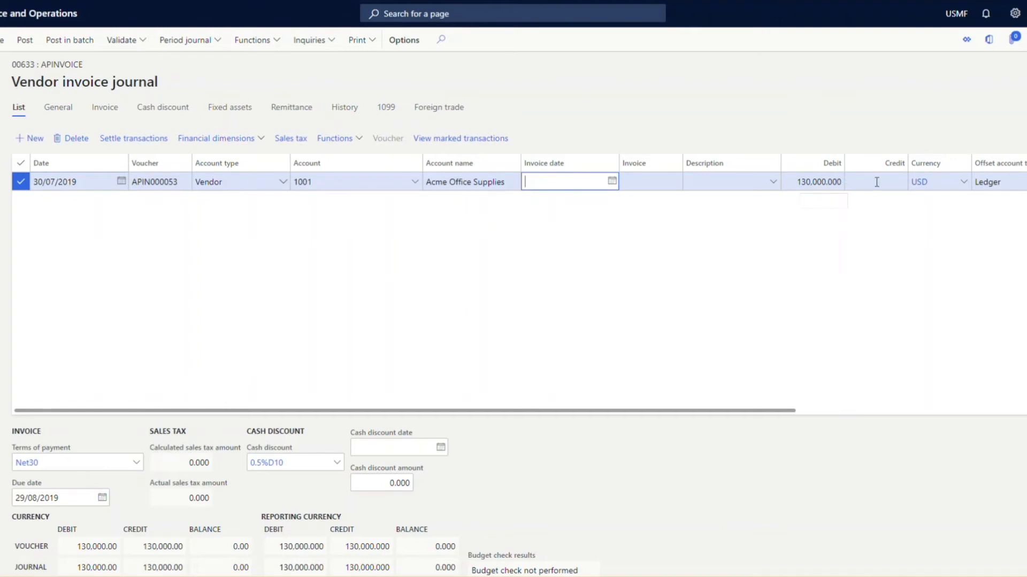
scroll(877, 181, right, 3)
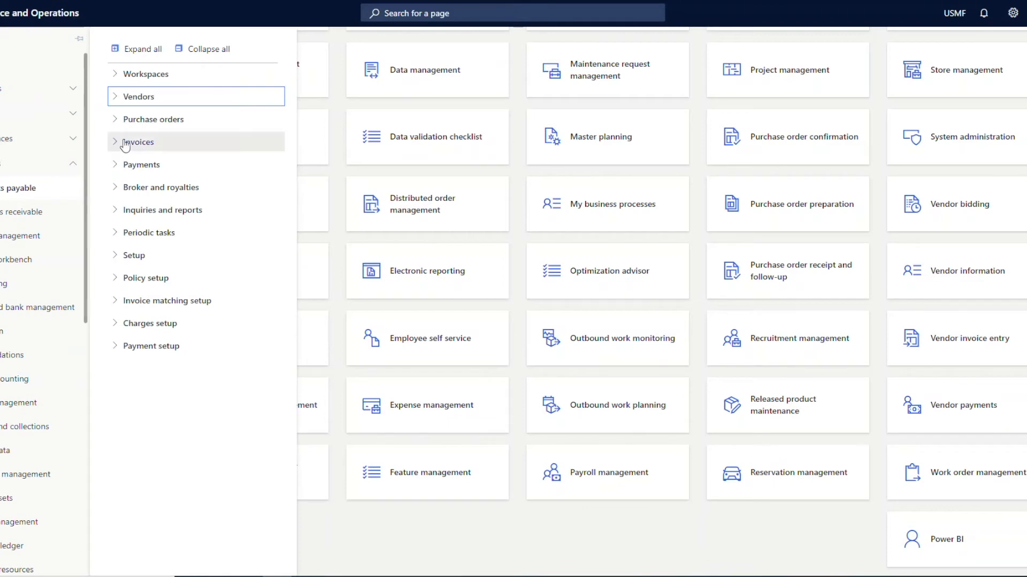
Look over the accounts payable payment pages and the Vendor payments workspace's past due invoices, unsettled payments and transaction search.
click(135, 165)
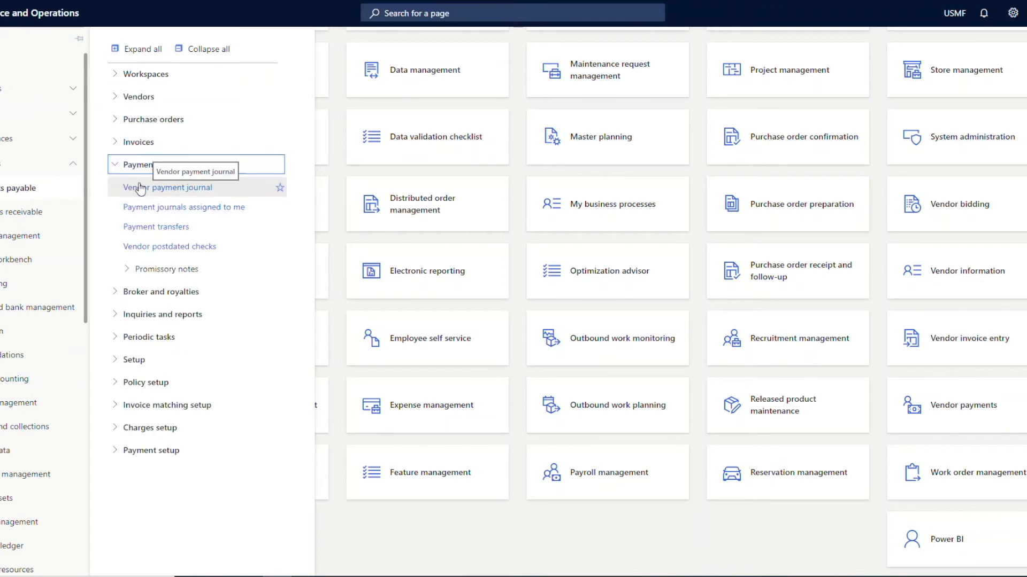
click(491, 519)
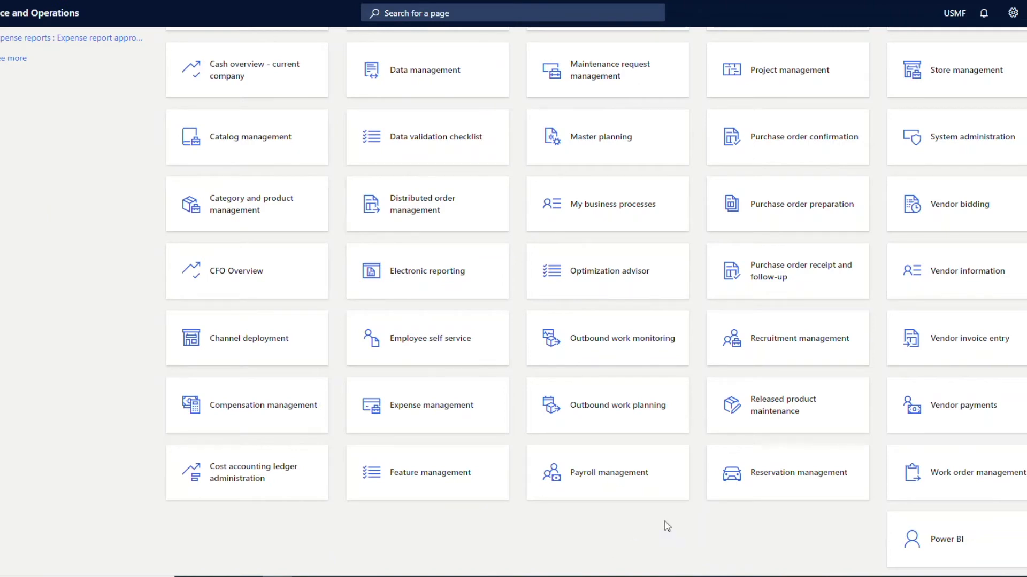
click(936, 416)
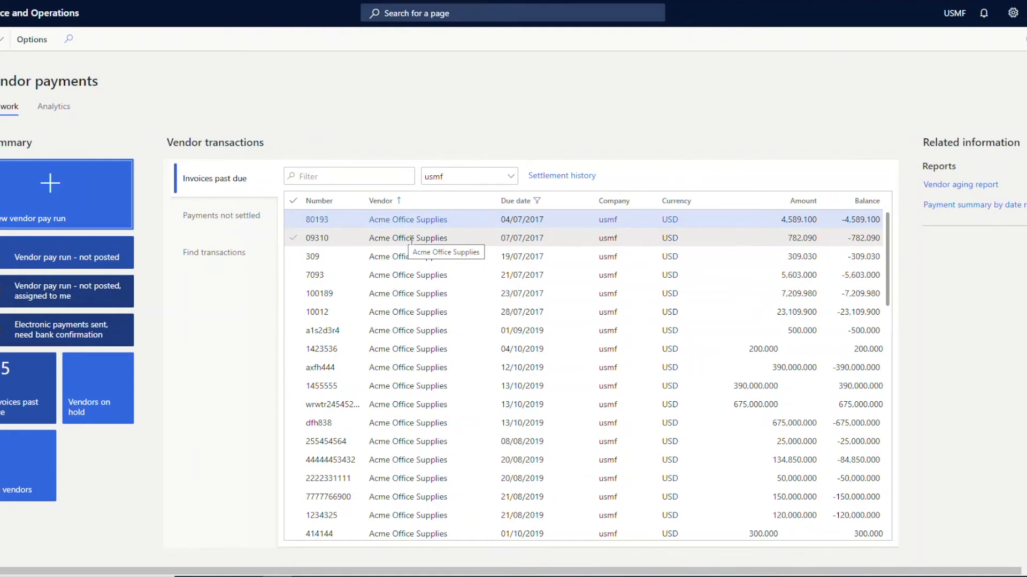
click(244, 221)
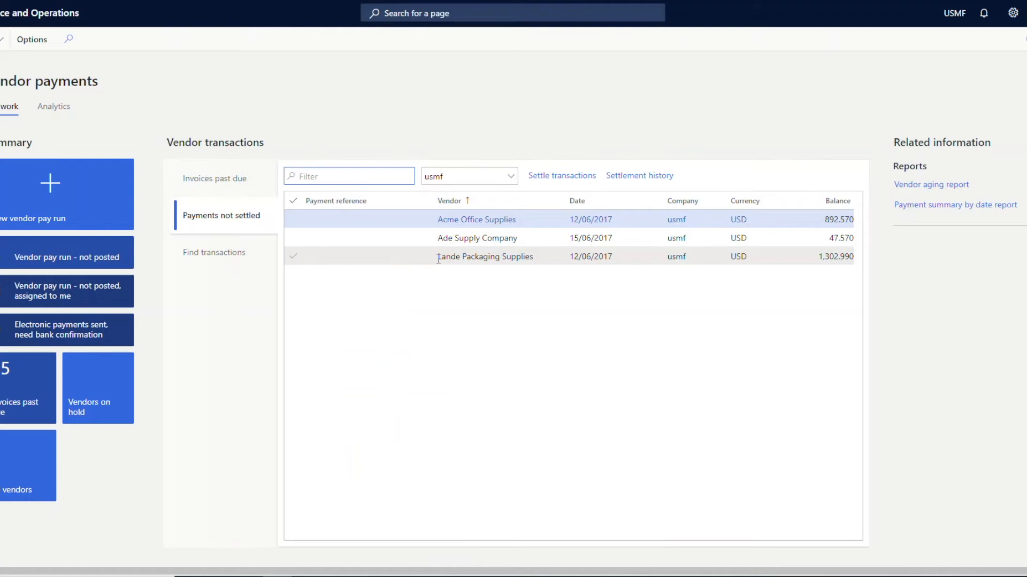
click(229, 266)
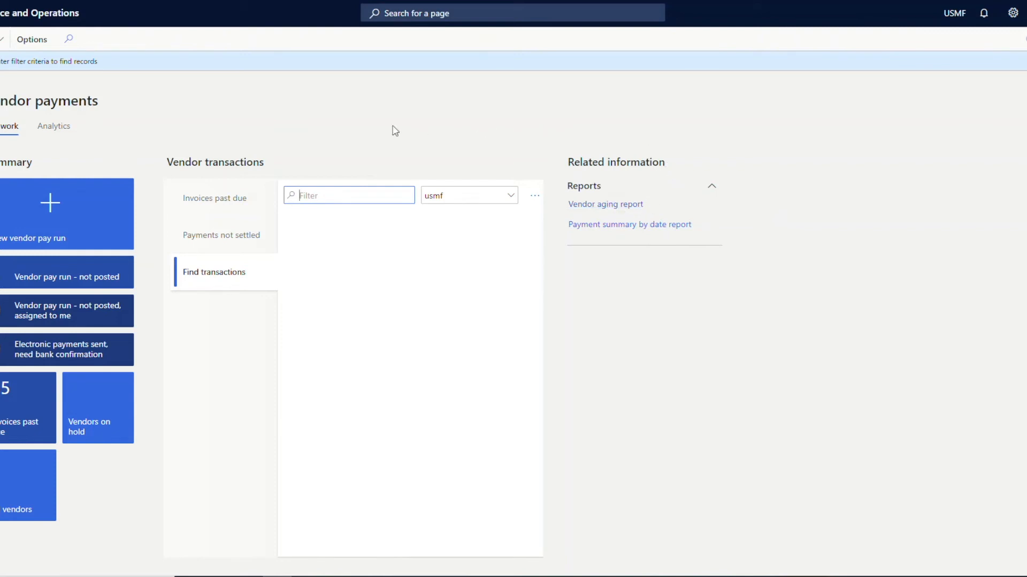
Open vendor payment journal 00468 and examine the date and voucher of its Acme Office Supplies line.
click(58, 221)
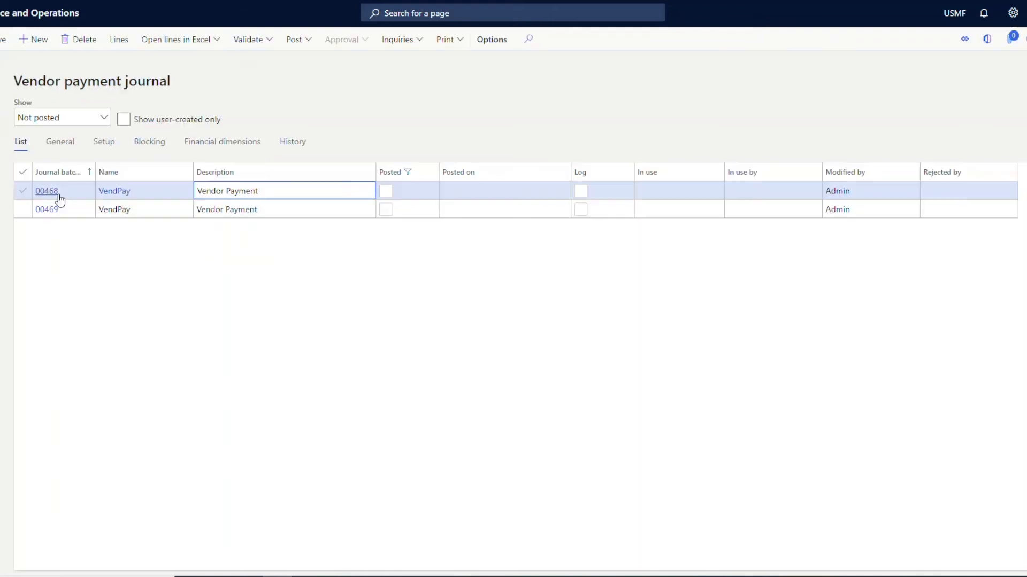
click(60, 200)
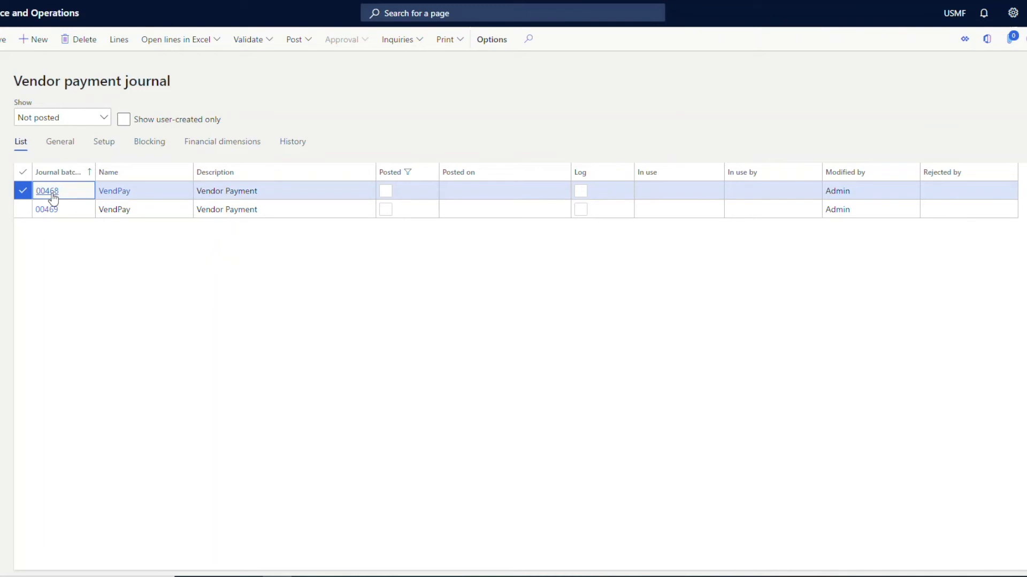
click(53, 194)
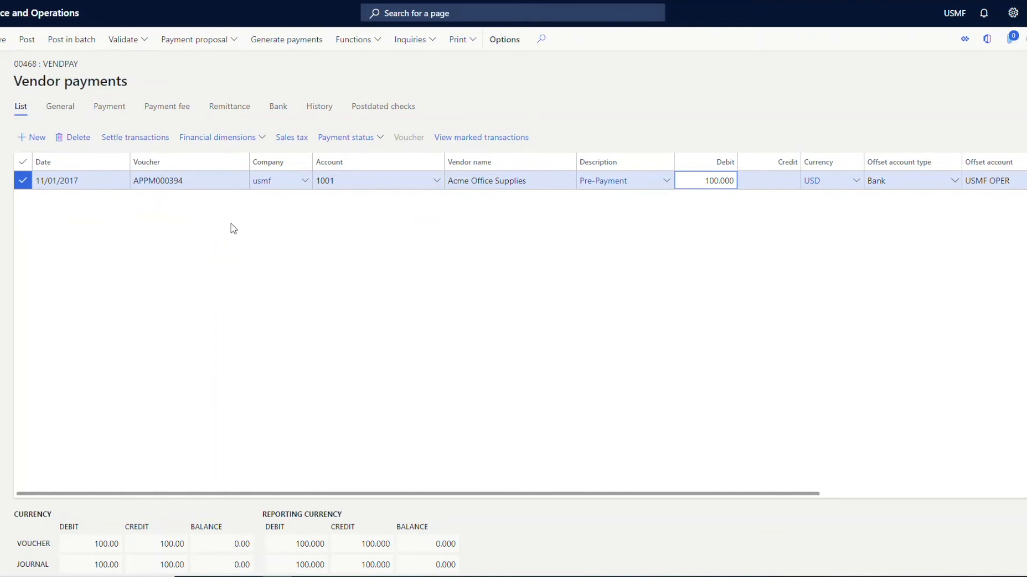
click(111, 182)
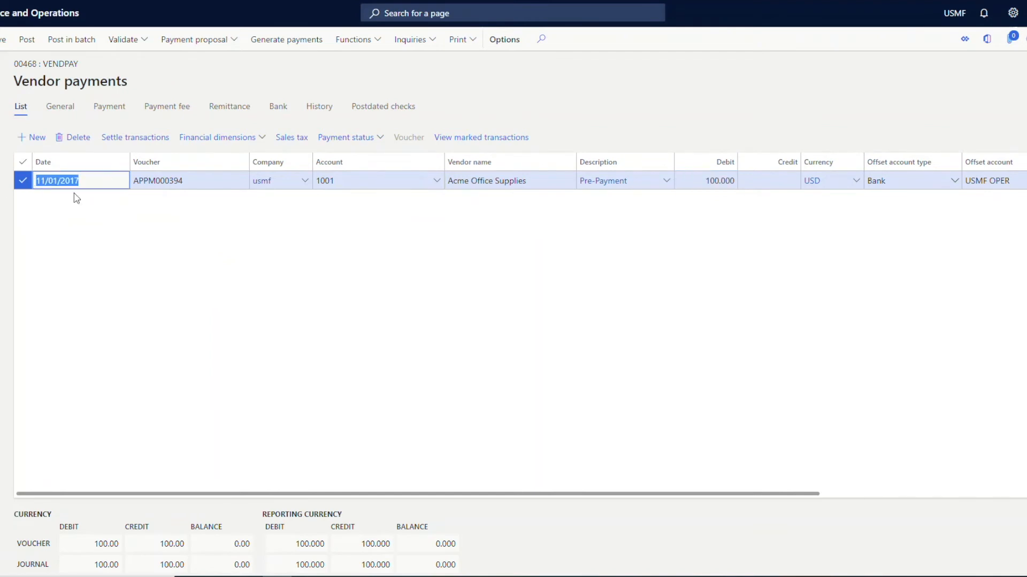
click(198, 182)
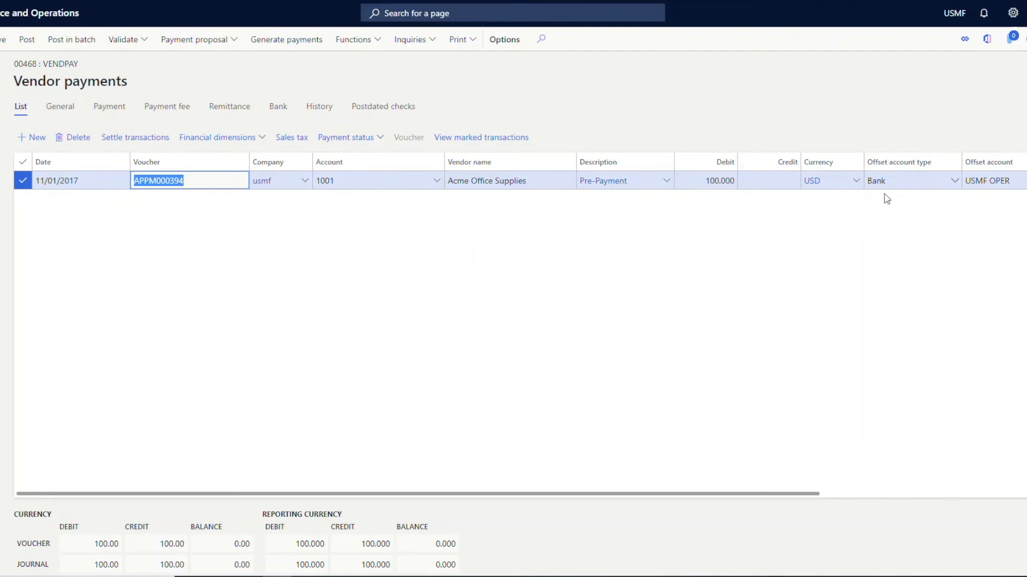
Examine the line's payment details, including the available posting profiles and the prepayment journal voucher option, and return to the line list.
click(114, 109)
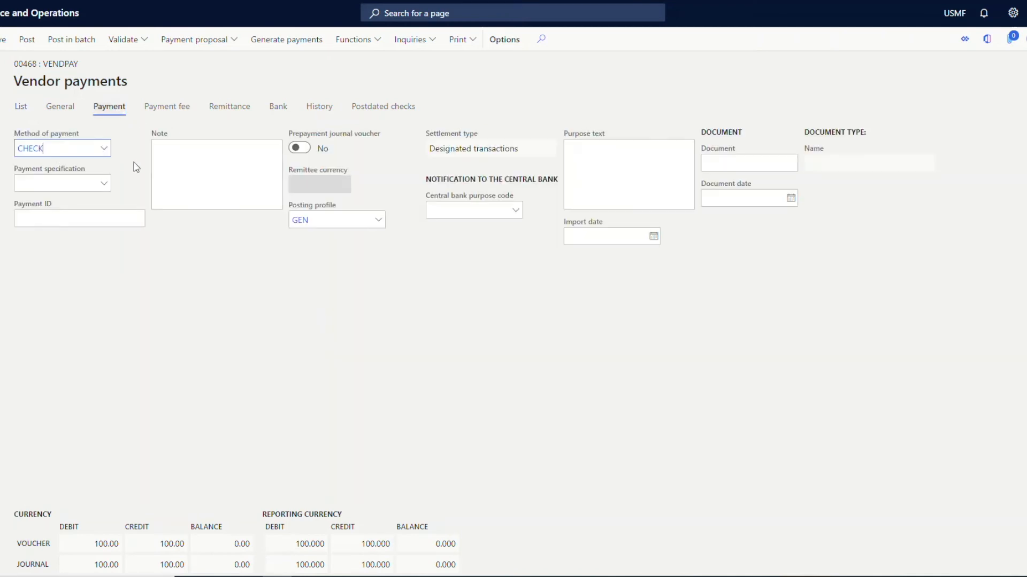
click(378, 221)
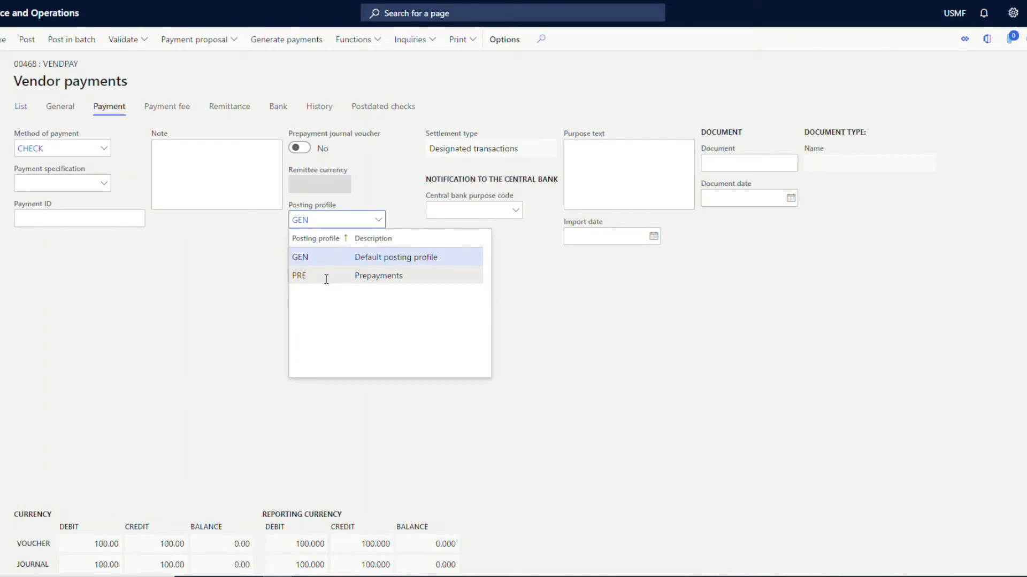
click(247, 274)
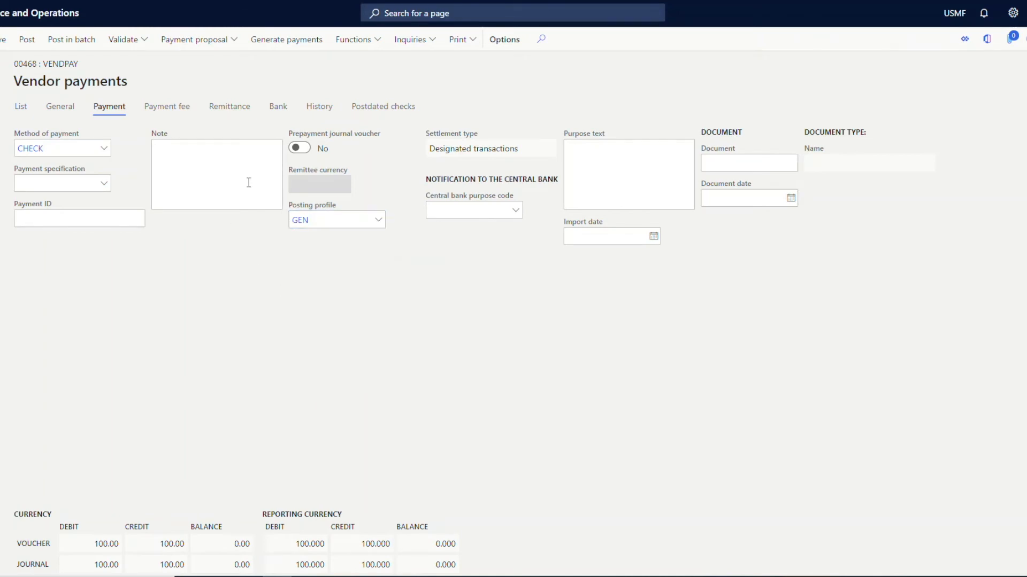
click(298, 152)
click(24, 109)
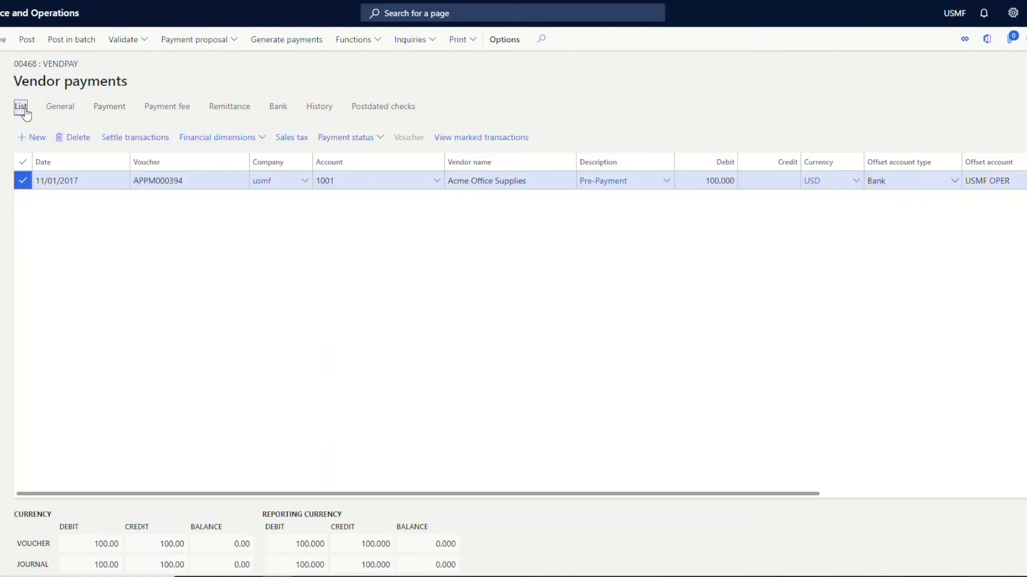
Check the line's method of payment and generate the check payment for Acme Office Supplies.
scroll(502, 313, right, 5)
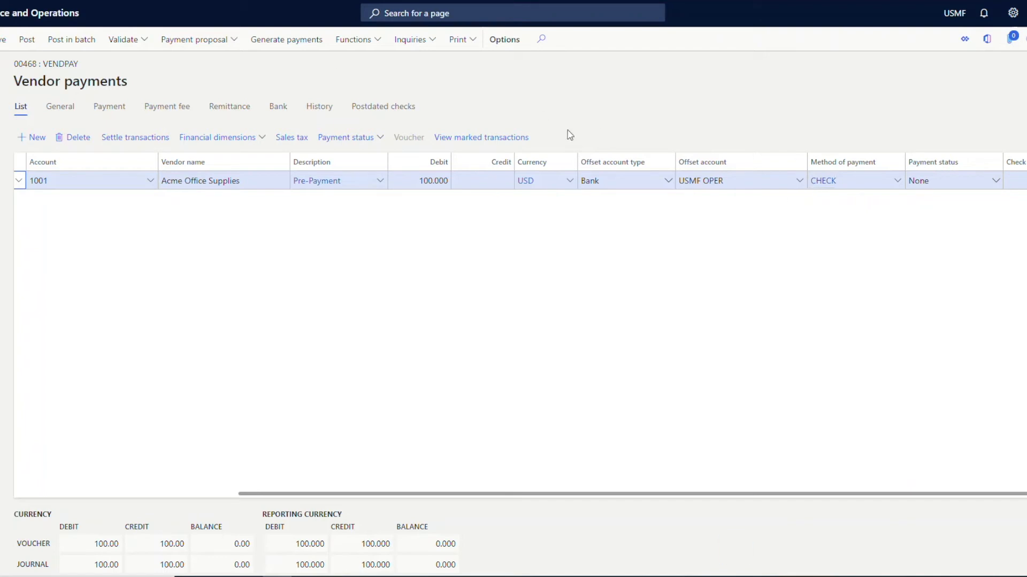
click(854, 180)
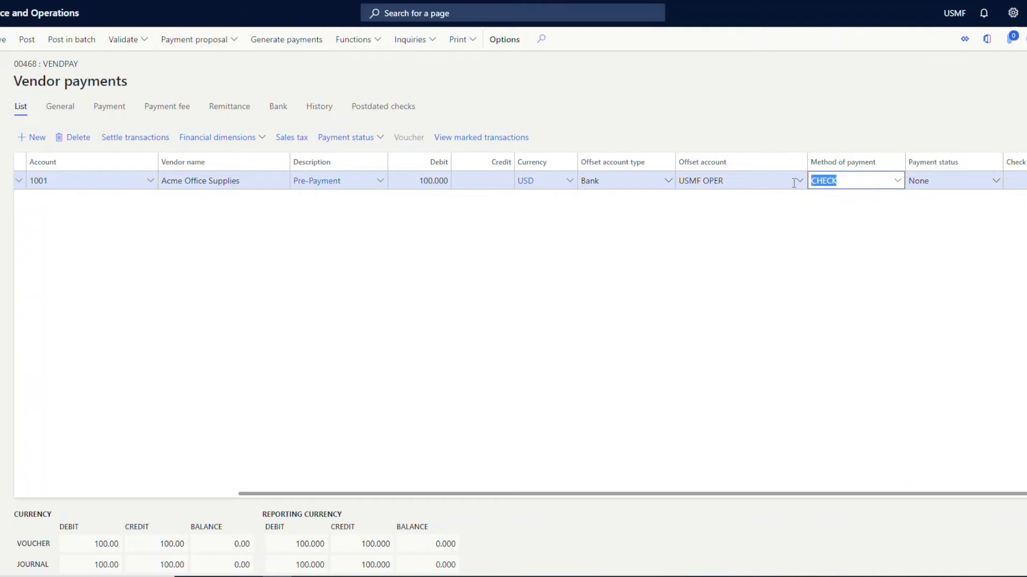
click(298, 47)
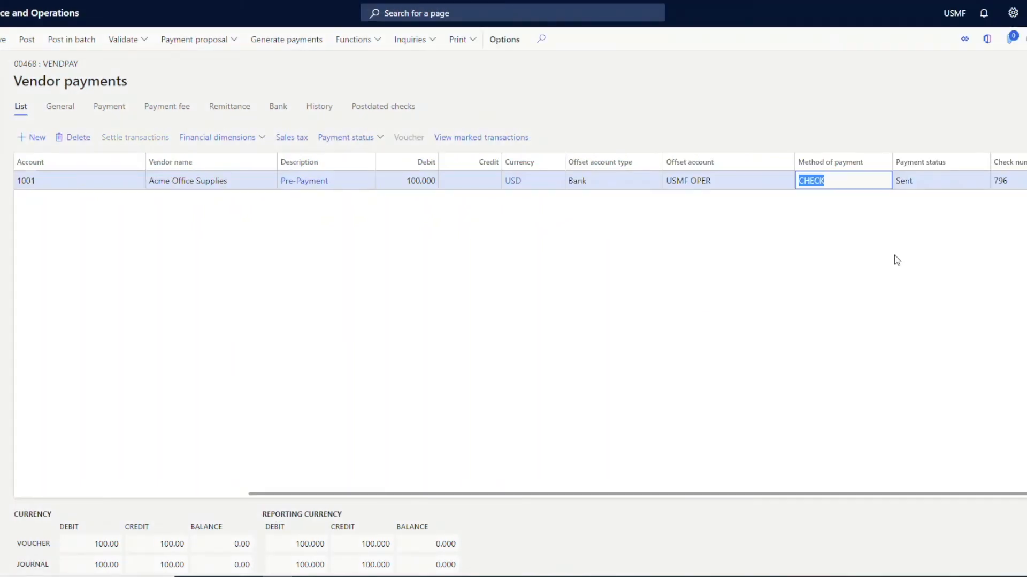
Examine the generated payment's status and check number, along with the options for changing its payment status.
click(926, 179)
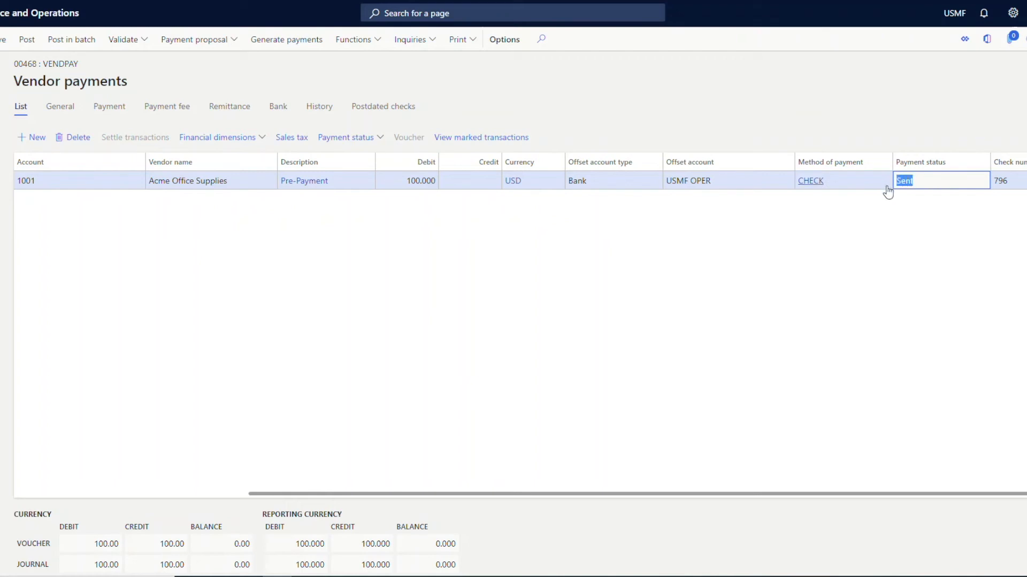
click(1023, 181)
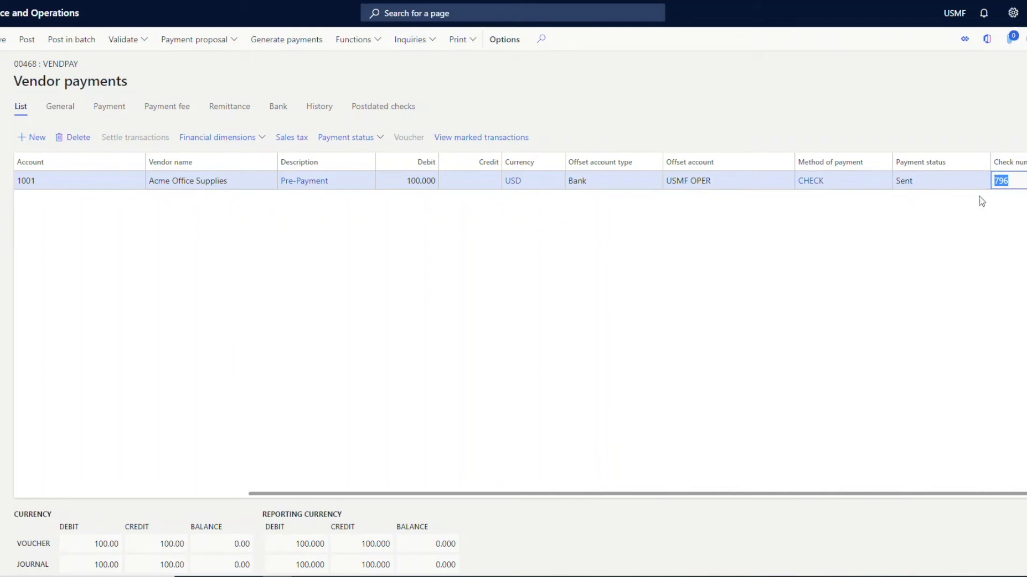
click(357, 143)
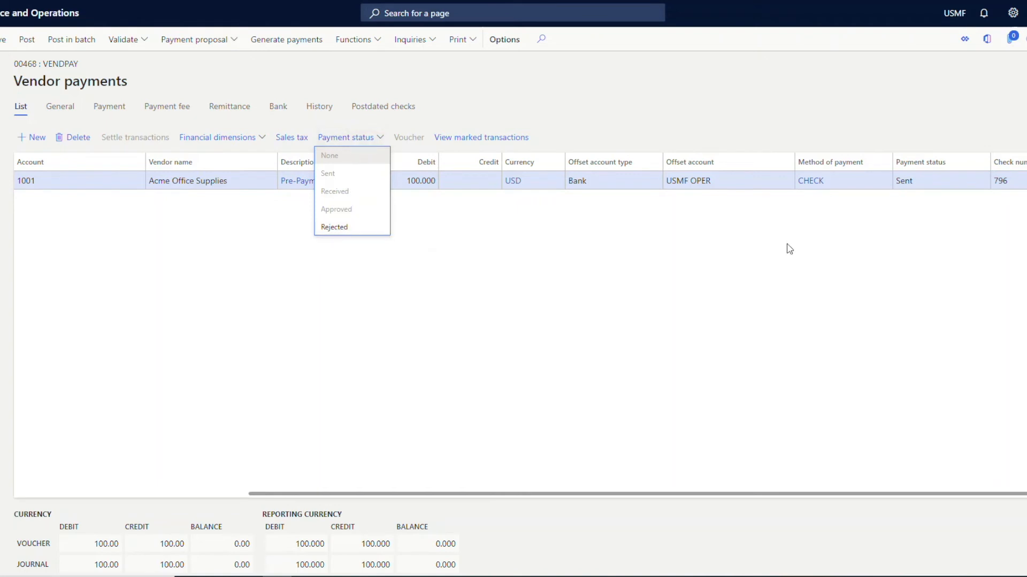
click(1001, 180)
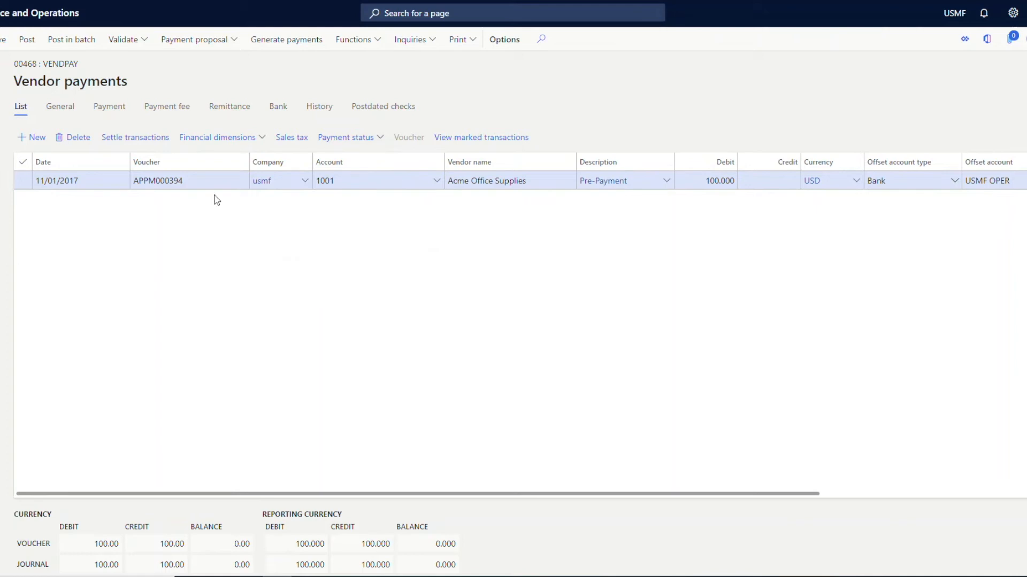
Mark invoices 10017 and 10012 for settlement against the Acme Office Supplies payment line and check the line's debit amount.
click(147, 143)
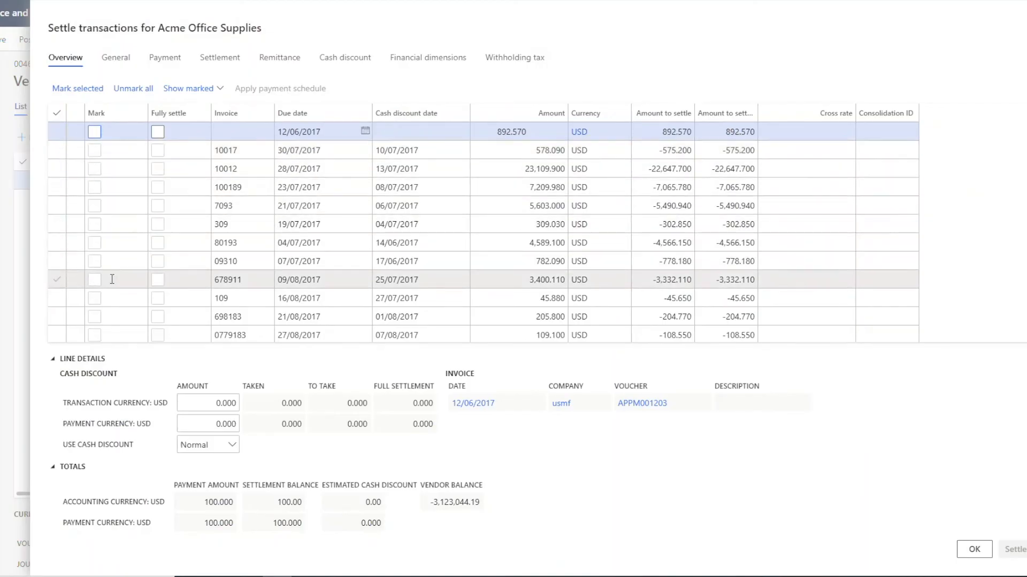
click(94, 152)
click(94, 168)
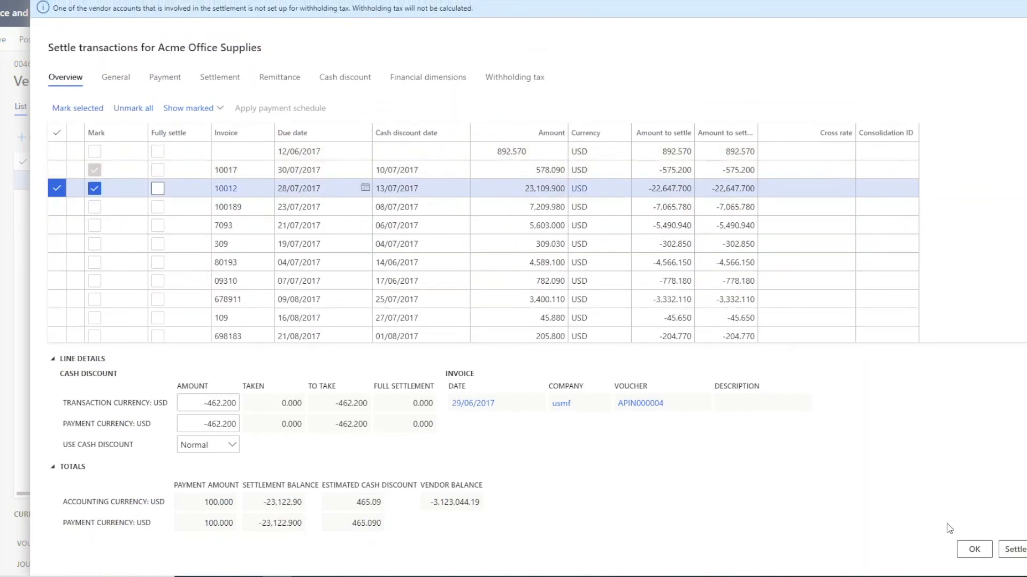
click(974, 549)
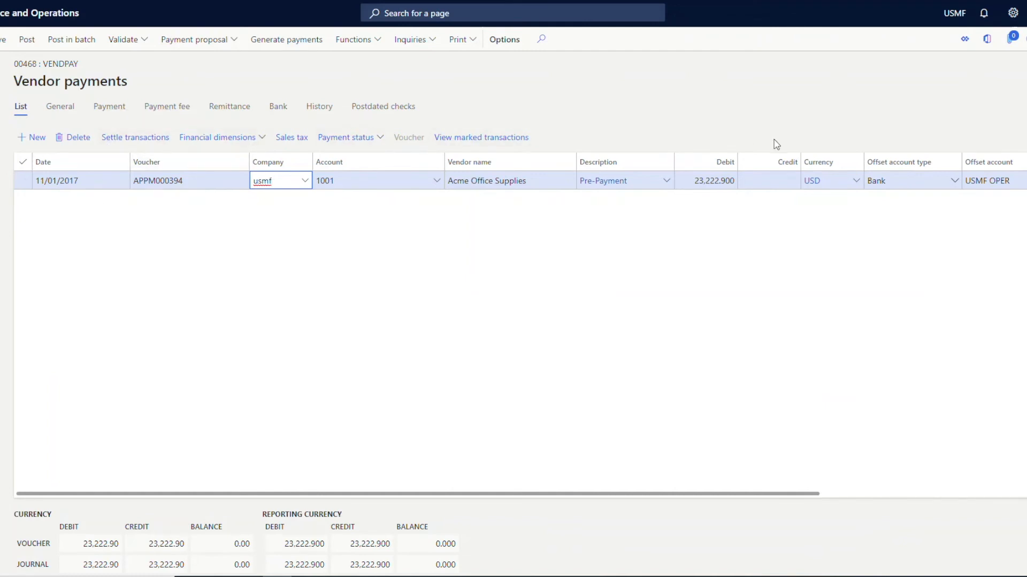
click(689, 185)
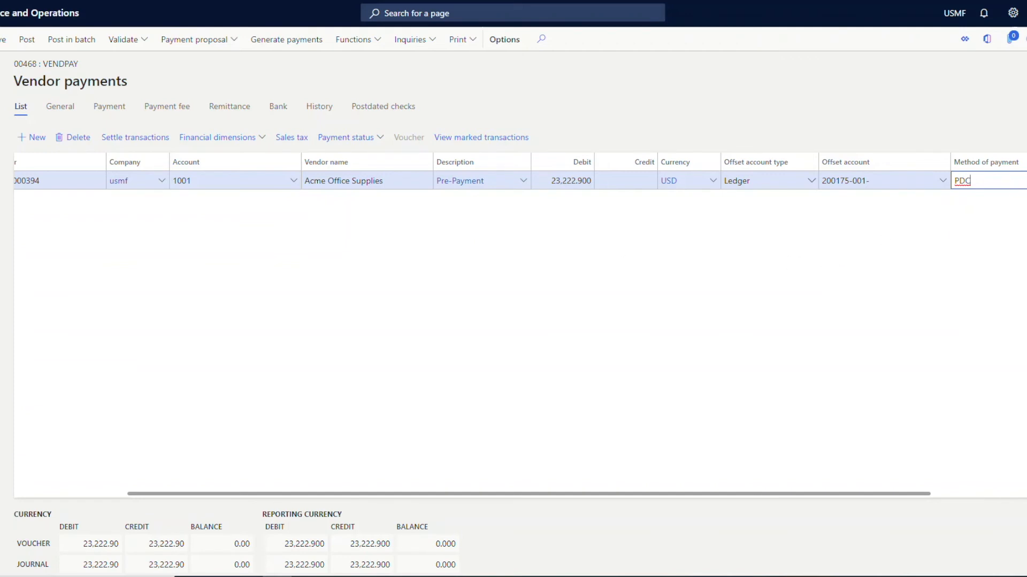
View the details of the line's PDC method of payment, examine its posting setup and bridging account, and return to the payment lines.
right_click(963, 181)
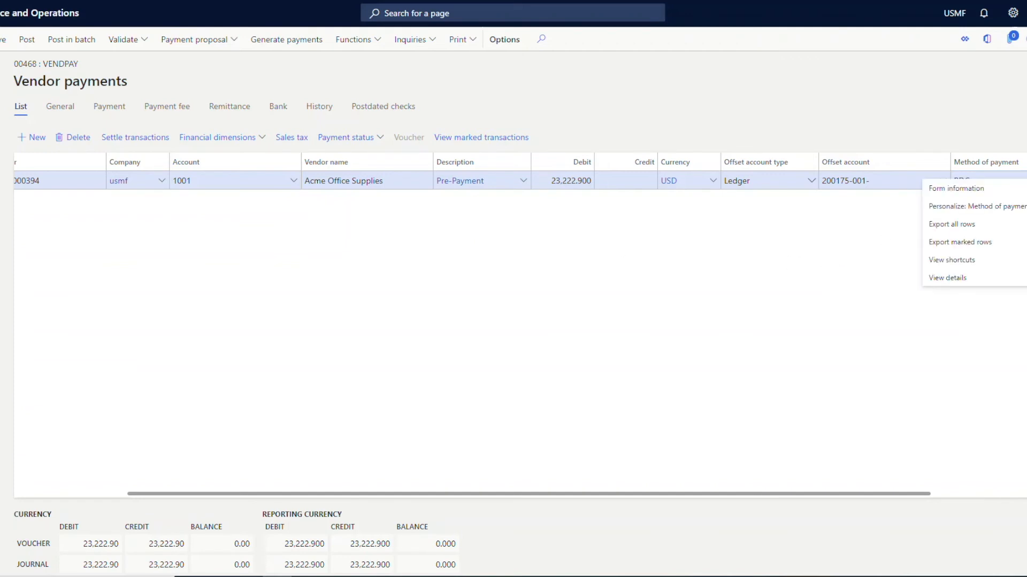
click(980, 275)
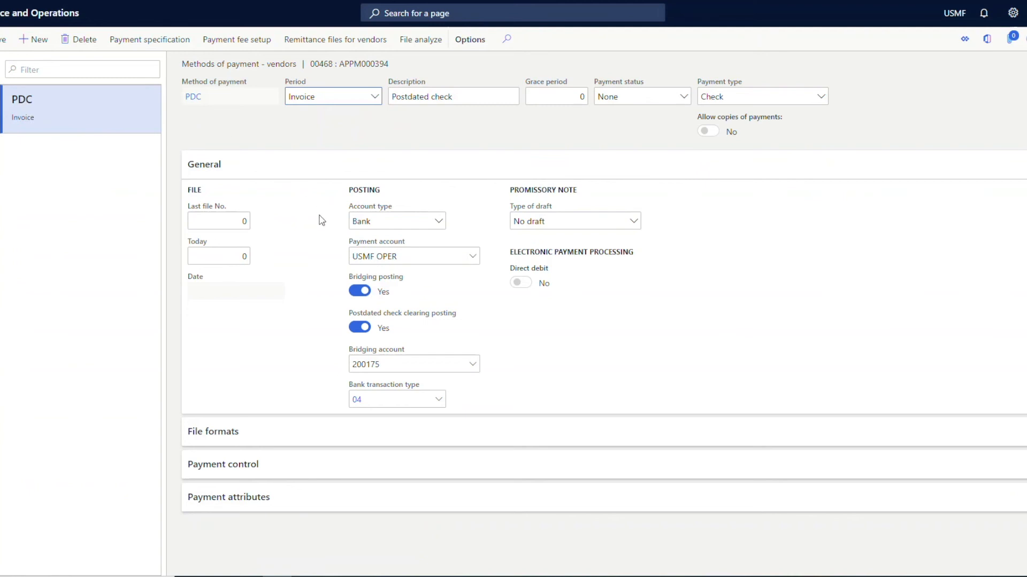
mouse_move(374, 261)
drag(401, 362, 354, 368)
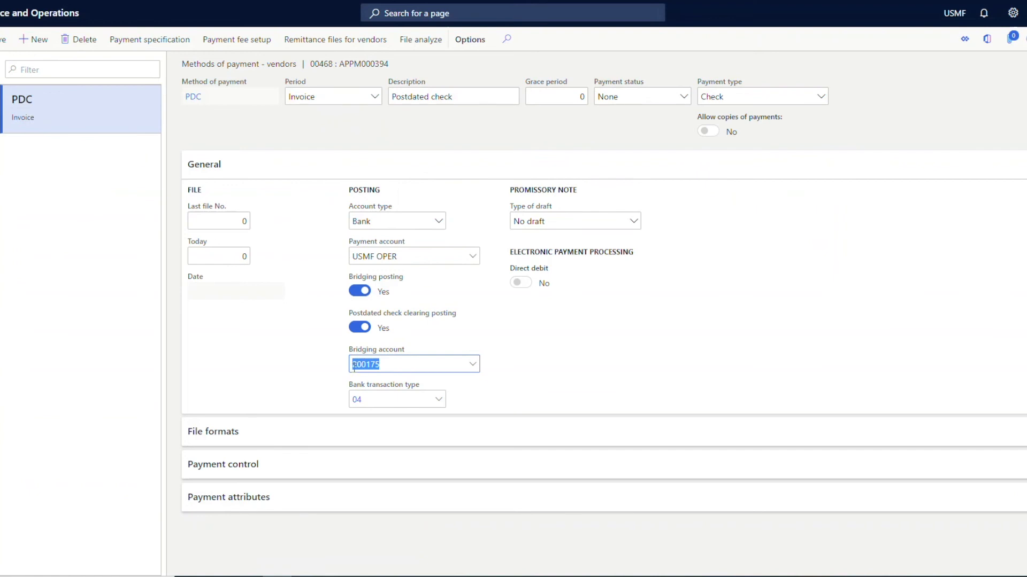
key(Escape)
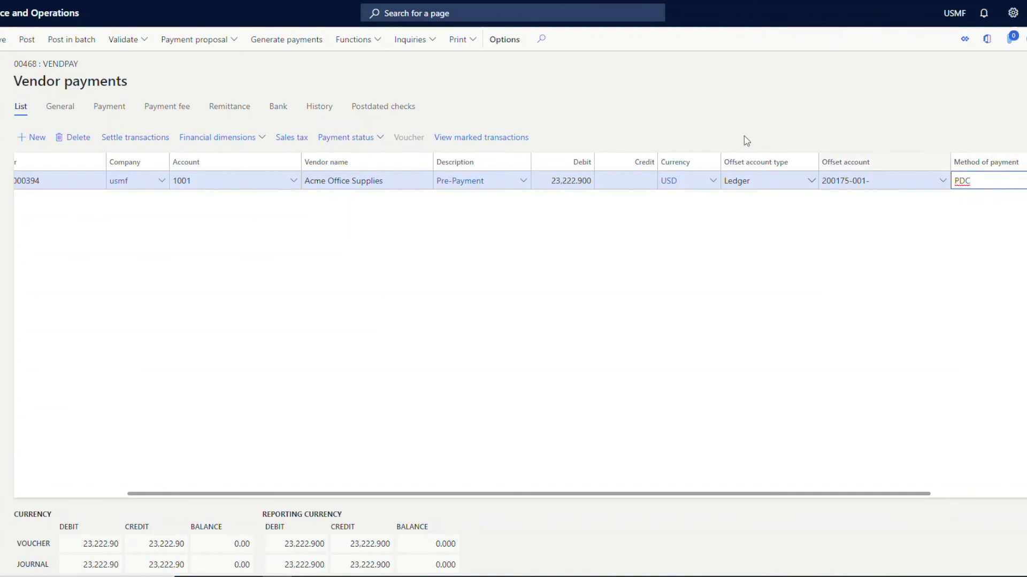
View the line's postdated check details, then open the accounts payable vendor postdated checks list and examine the check's maturity date.
click(409, 109)
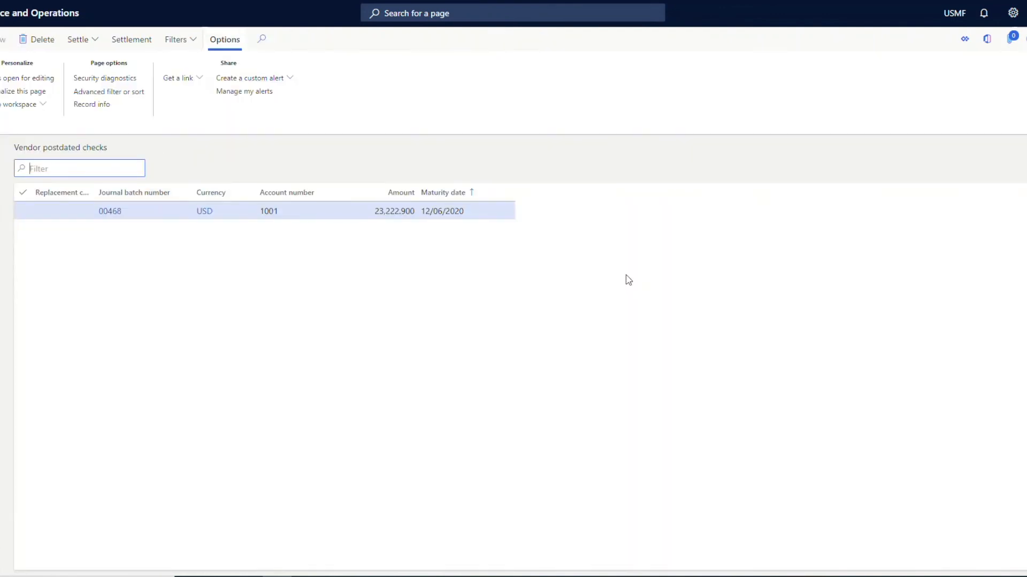
click(0, 164)
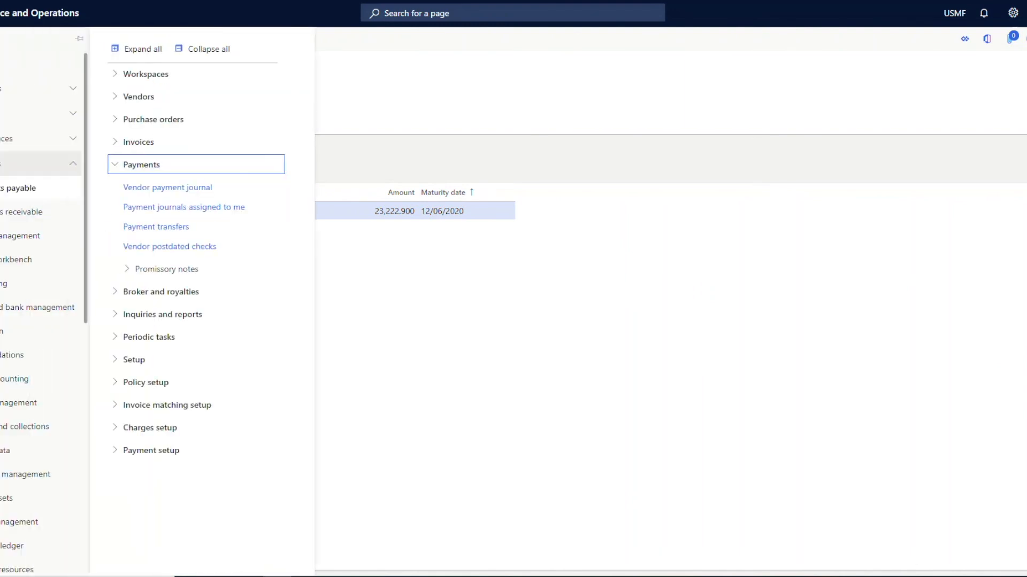
click(146, 247)
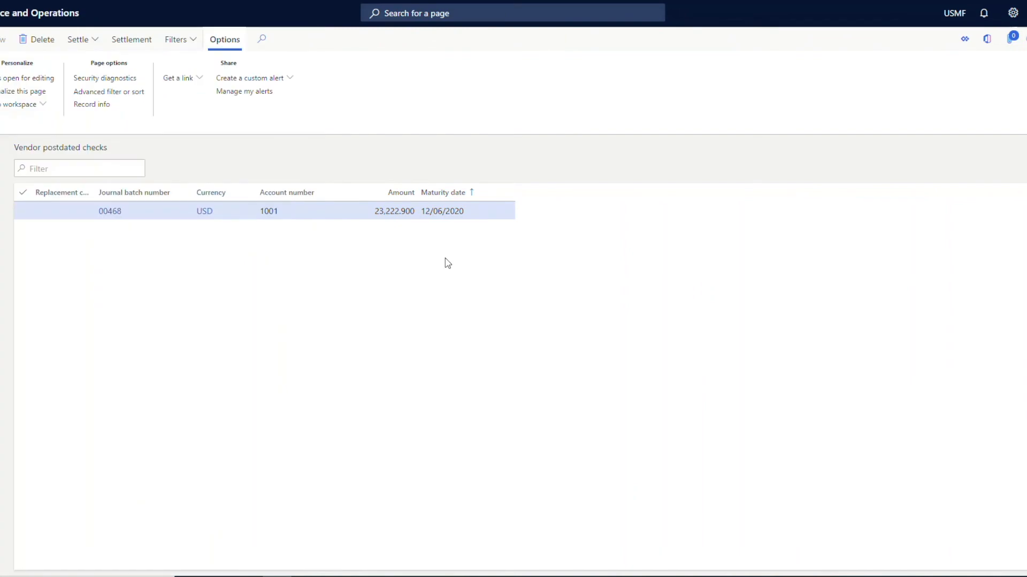
click(472, 212)
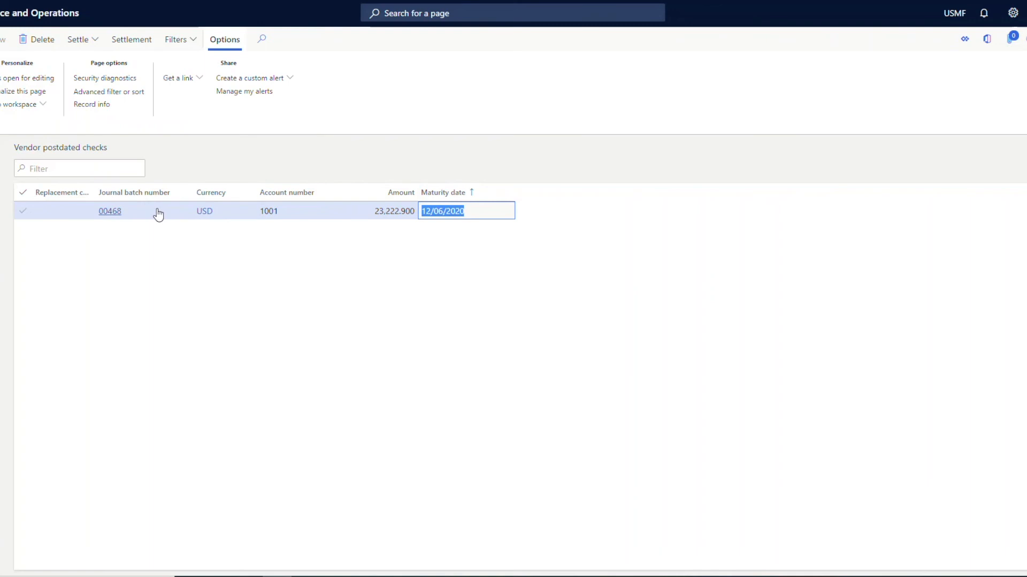
mouse_move(158, 214)
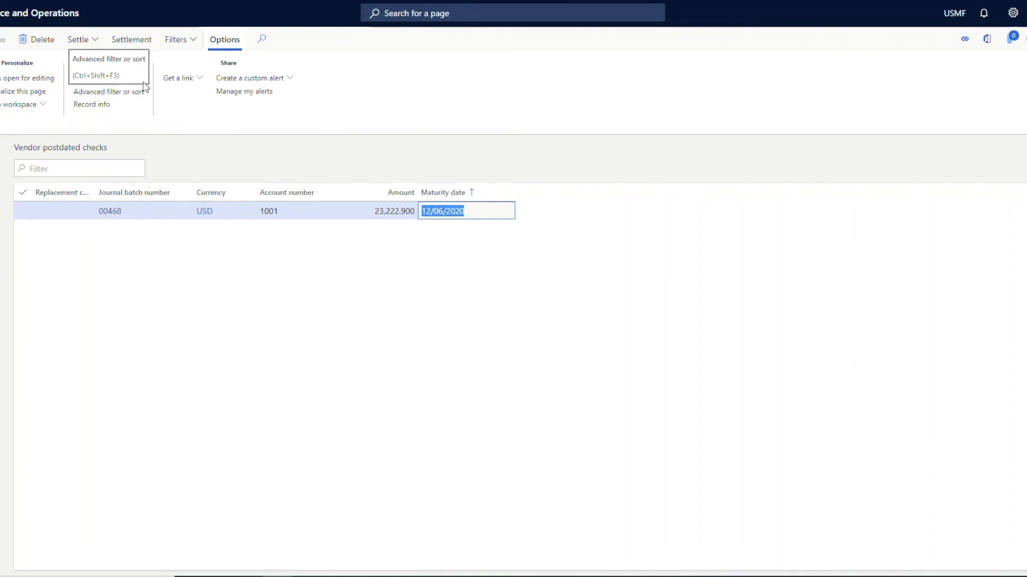
Try to settle the clearing entries for the postdated check from journal 00468 and review its maturity date.
click(98, 47)
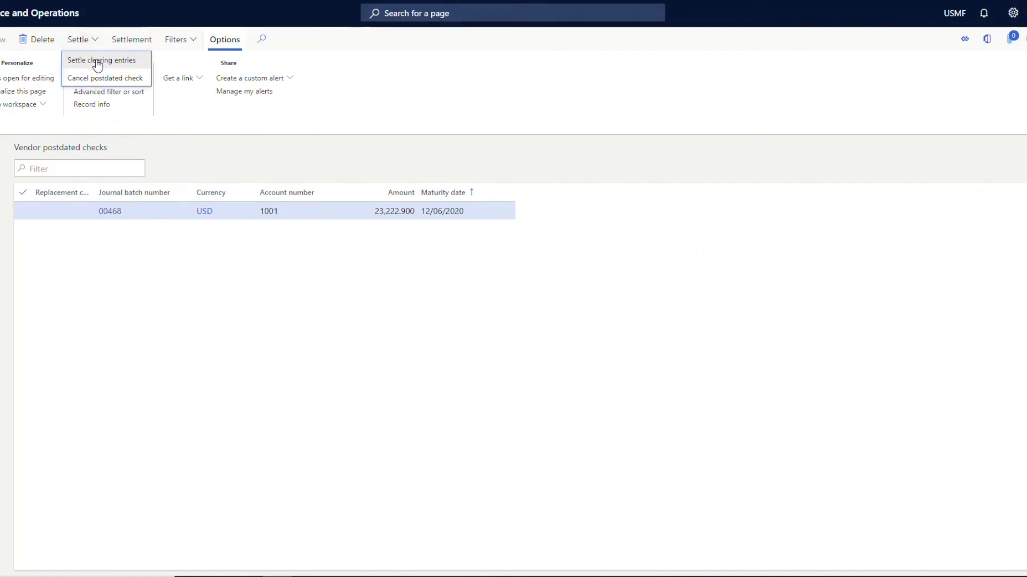
click(98, 61)
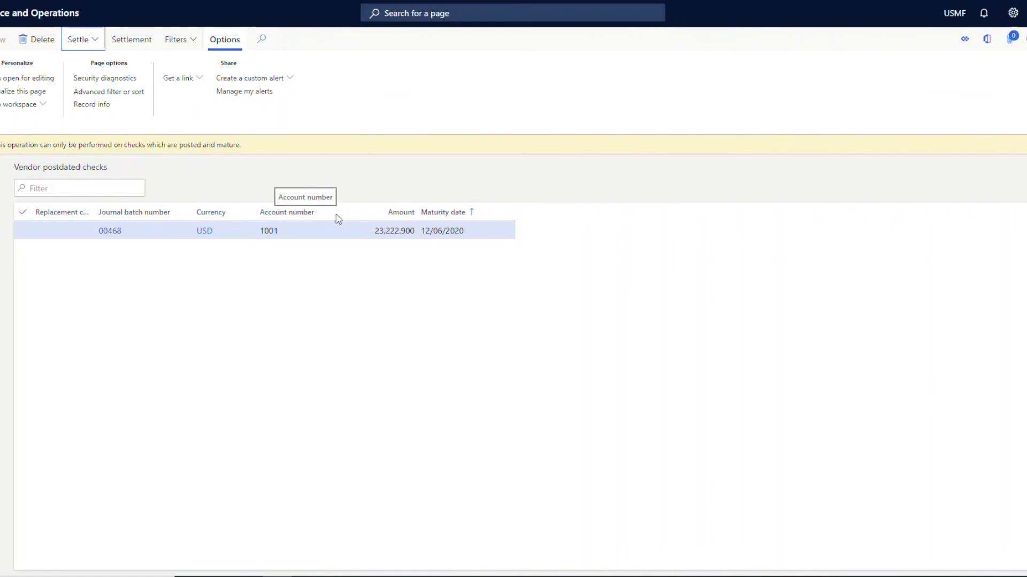
drag(480, 233, 421, 236)
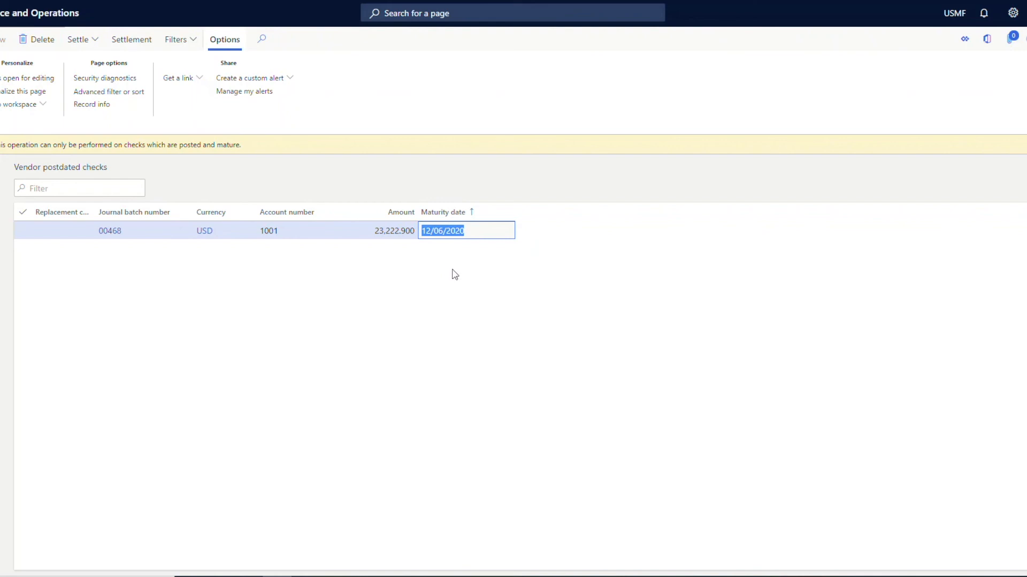
key(shift+Tab)
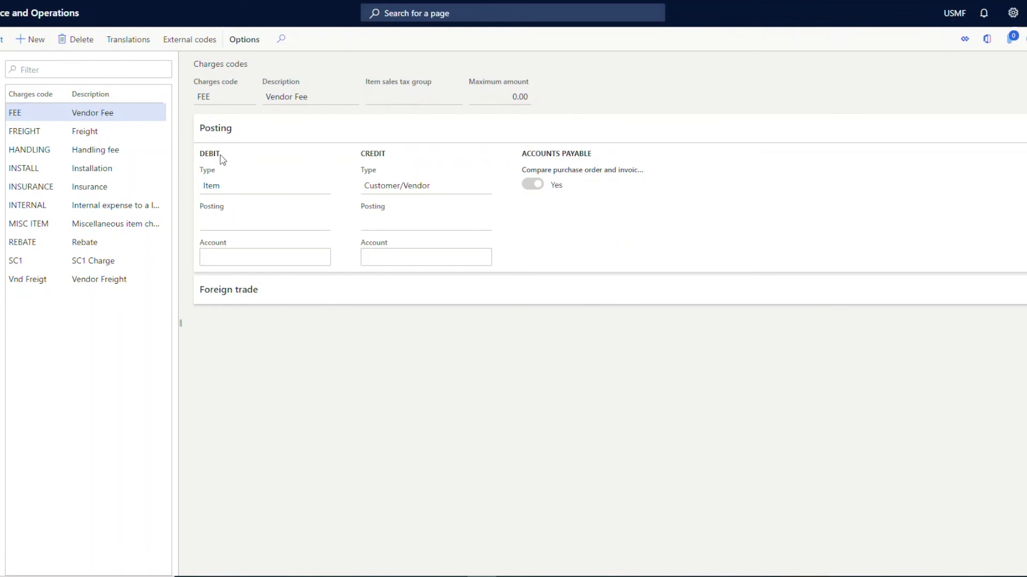
Examine the debit and credit posting setup of the FEE, HANDLING, INSTALL, INTERNAL and MISC ITEM charges codes.
drag(229, 186, 207, 185)
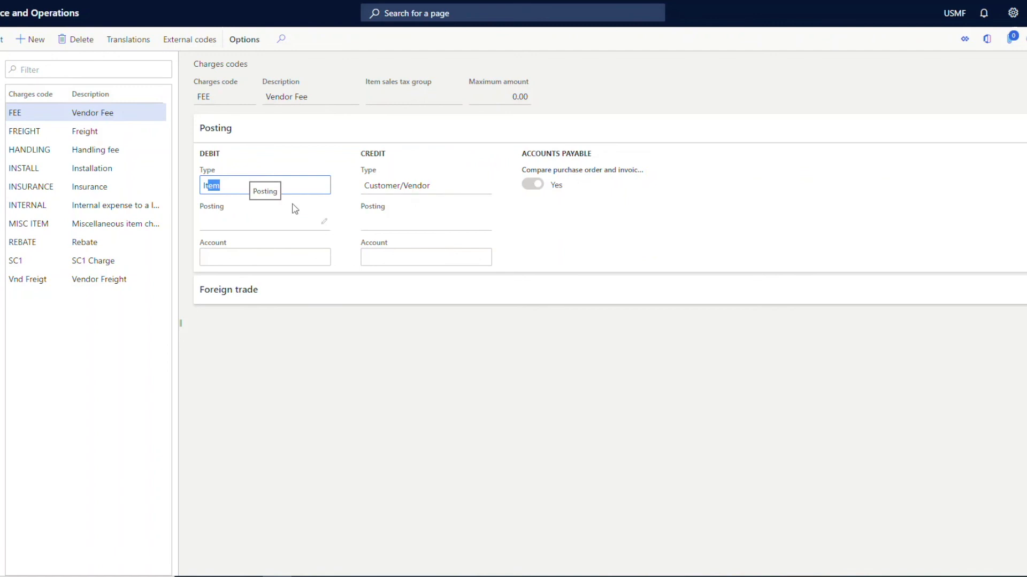
click(123, 152)
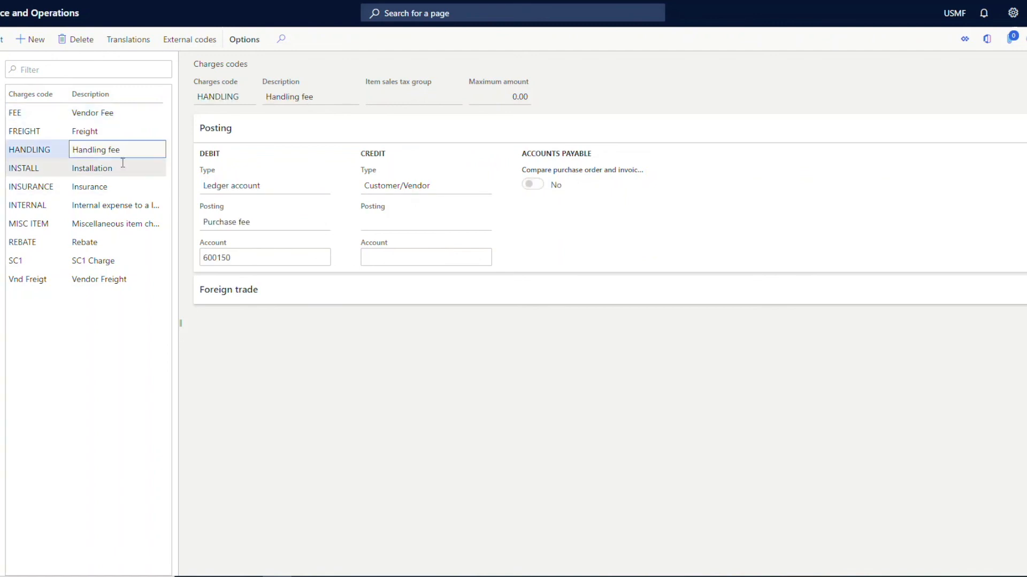
click(120, 166)
click(107, 206)
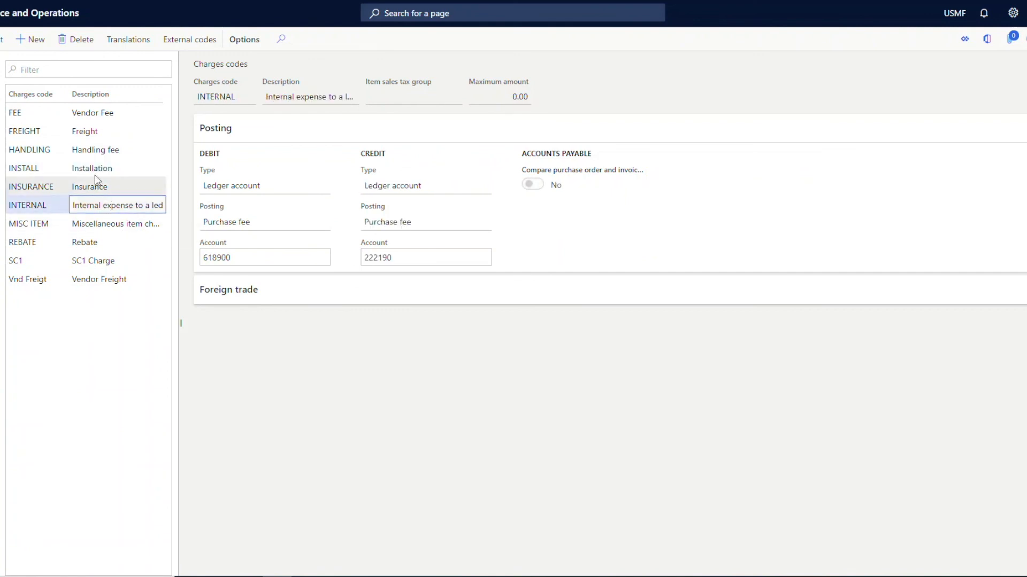
click(89, 225)
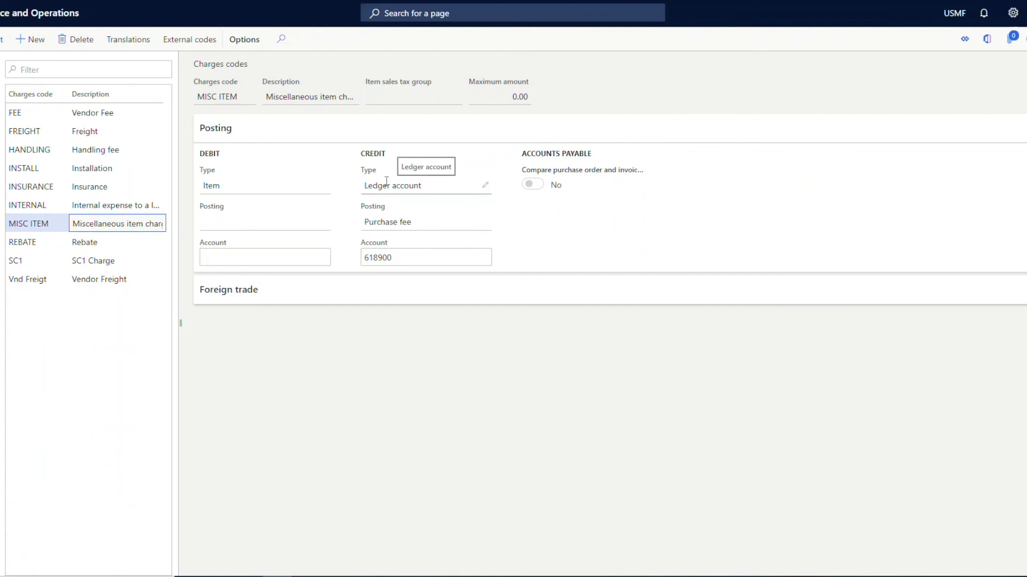
drag(252, 188, 206, 190)
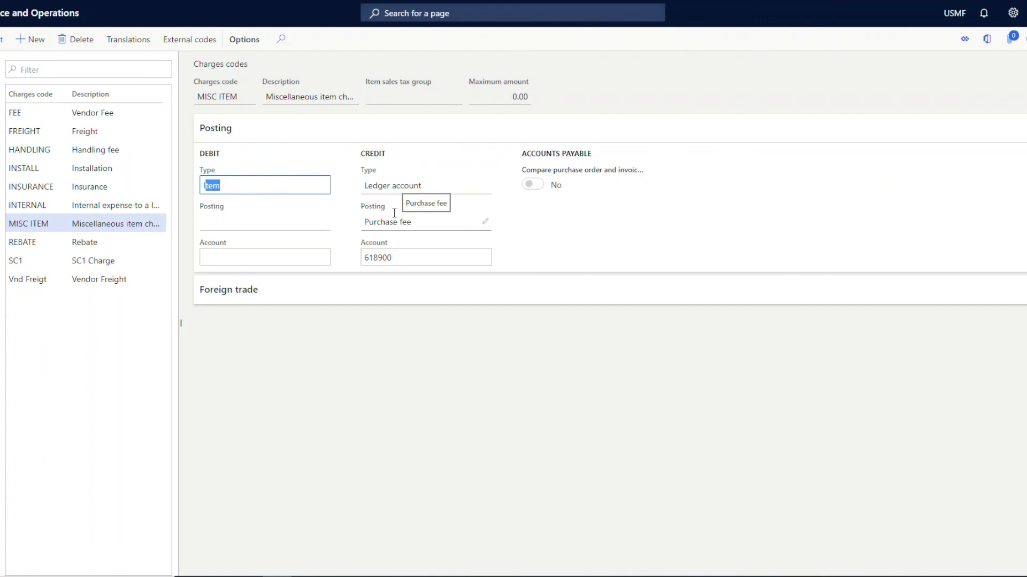
click(381, 258)
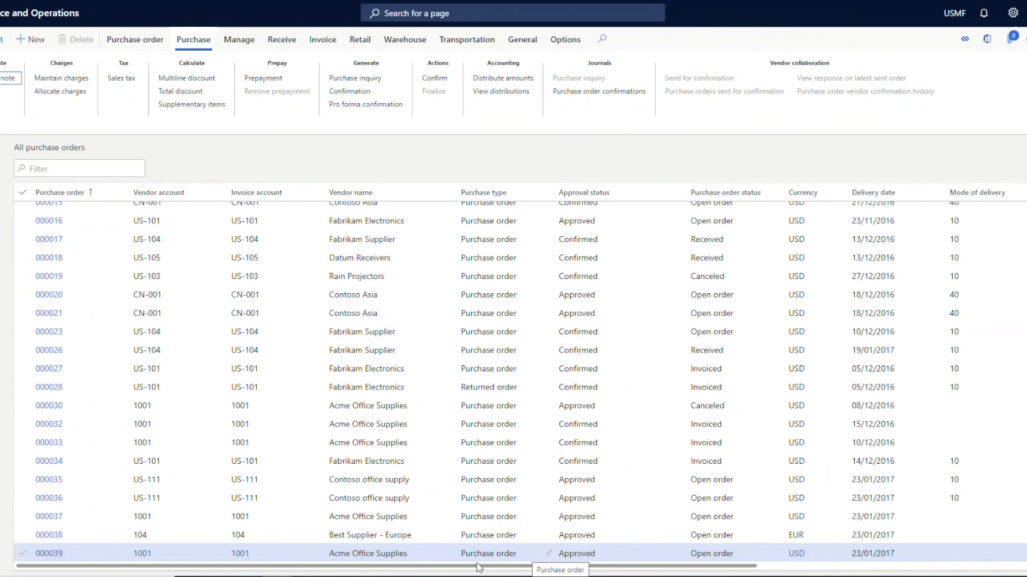
Open the charges of the selected Acme Office Supplies purchase order and examine the FEE line's category options and currency.
click(81, 80)
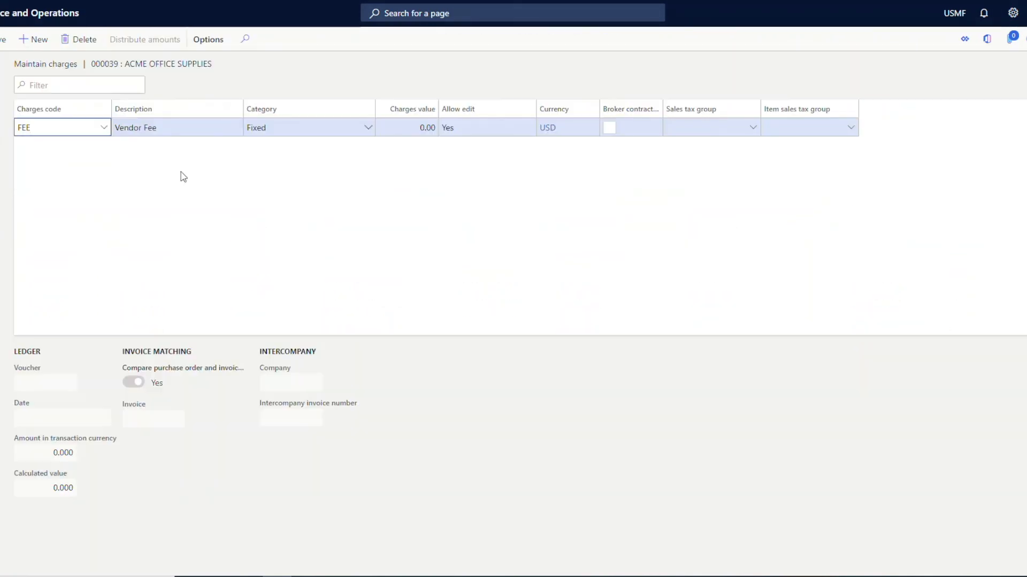
click(322, 131)
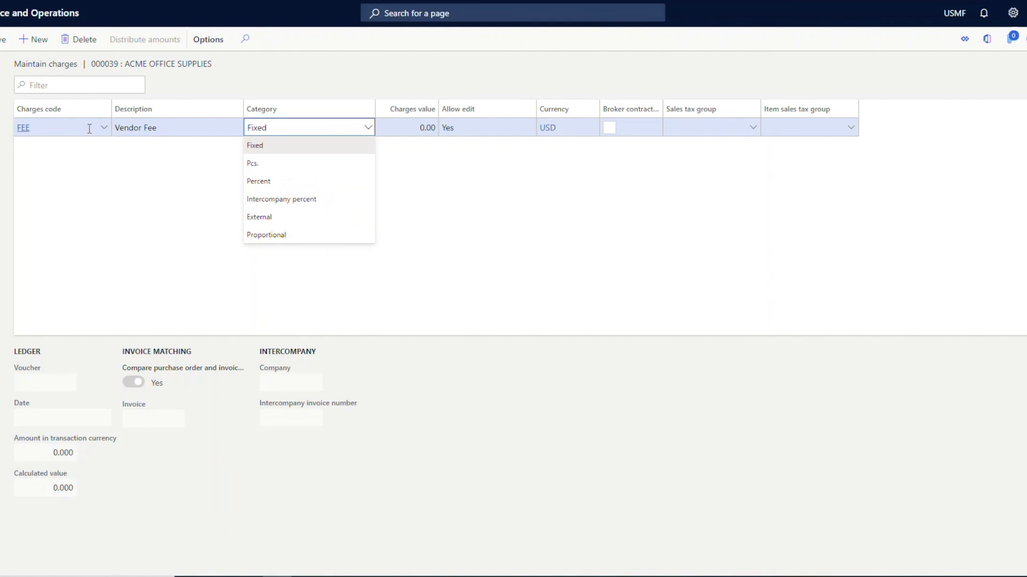
mouse_move(90, 129)
click(477, 129)
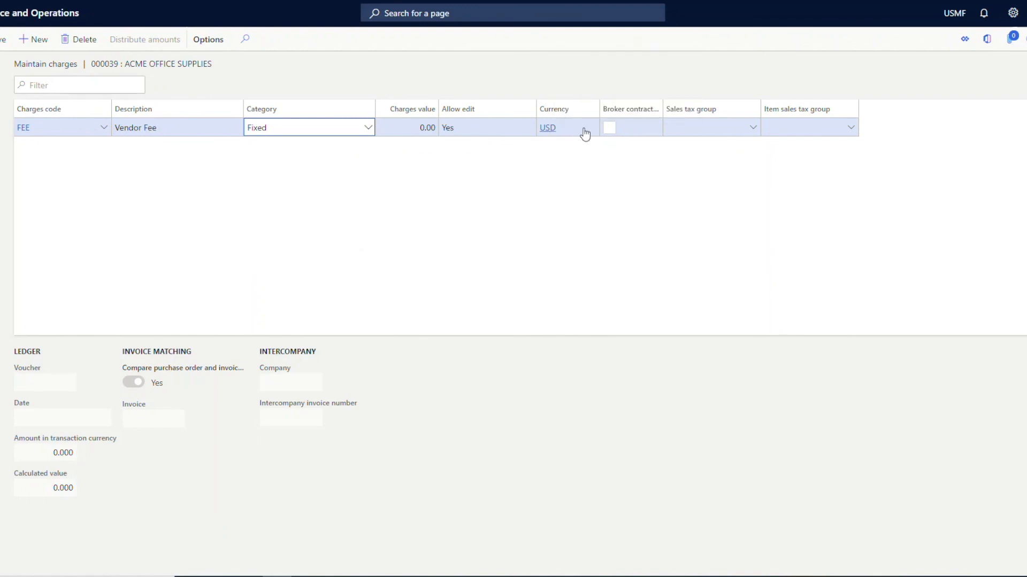
mouse_move(585, 133)
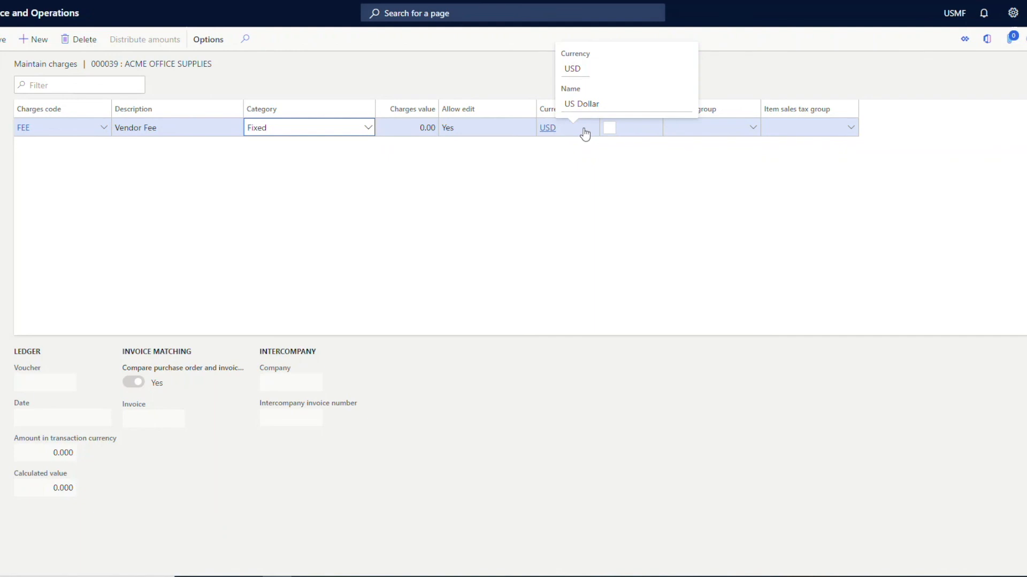
Change the purchase order's charge line to MISC ITEM with a charges value of 100.00, and check the currency choices without changing the currency.
click(57, 128)
click(104, 128)
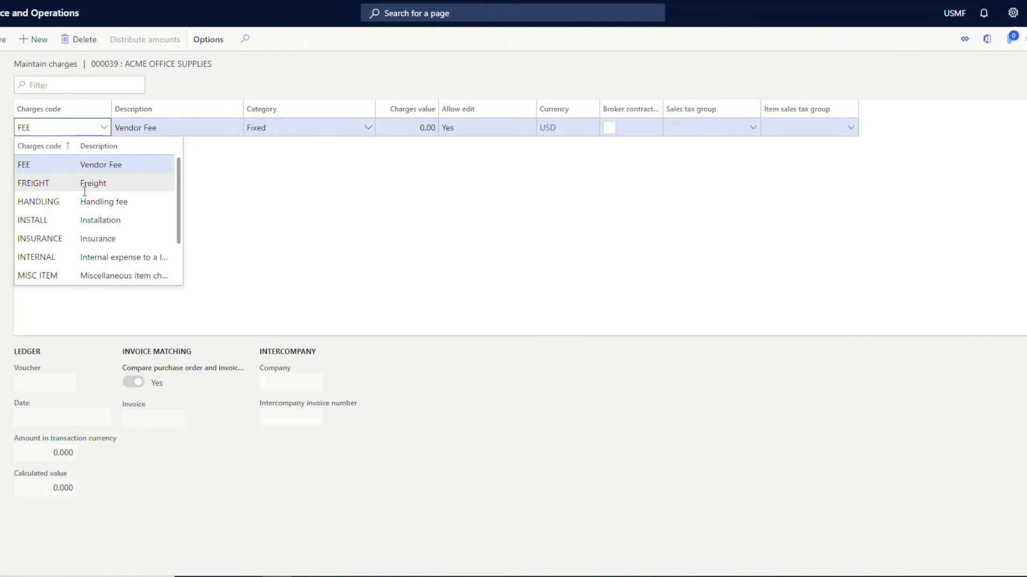
click(74, 274)
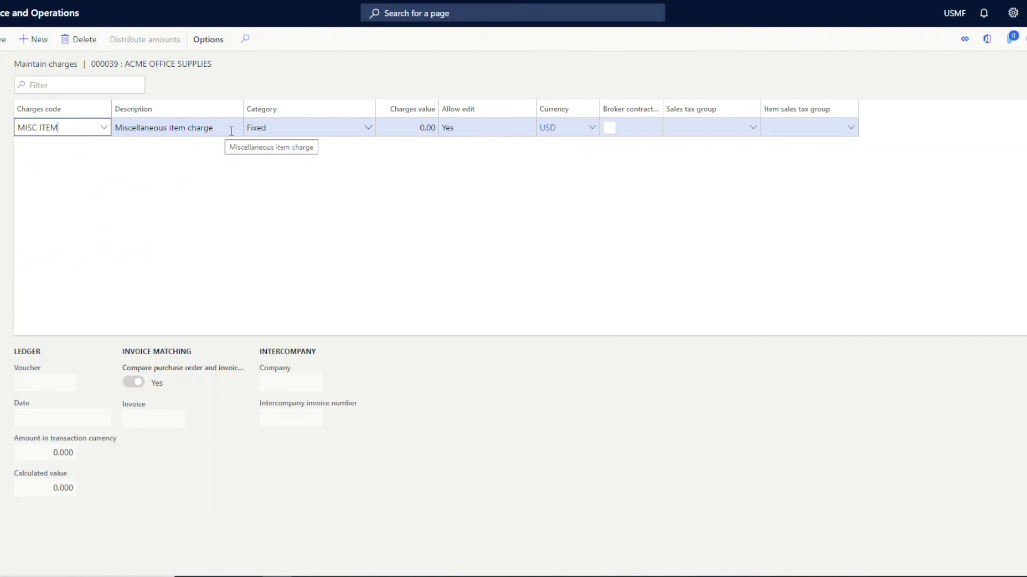
click(401, 128)
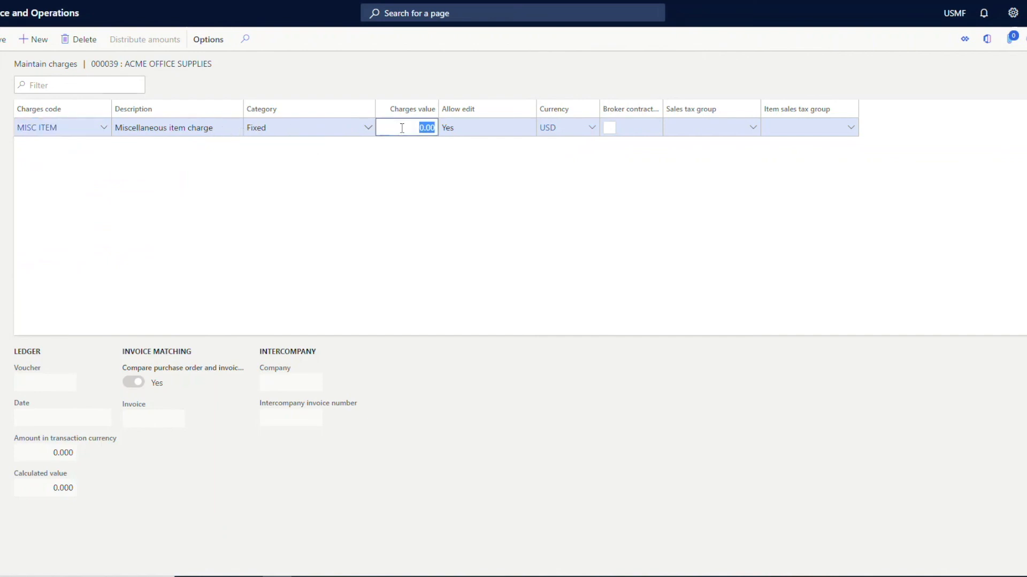
text(100)
key(BackSpace)
key(BackSpace)
key(BackSpace)
text(00)
key(Tab)
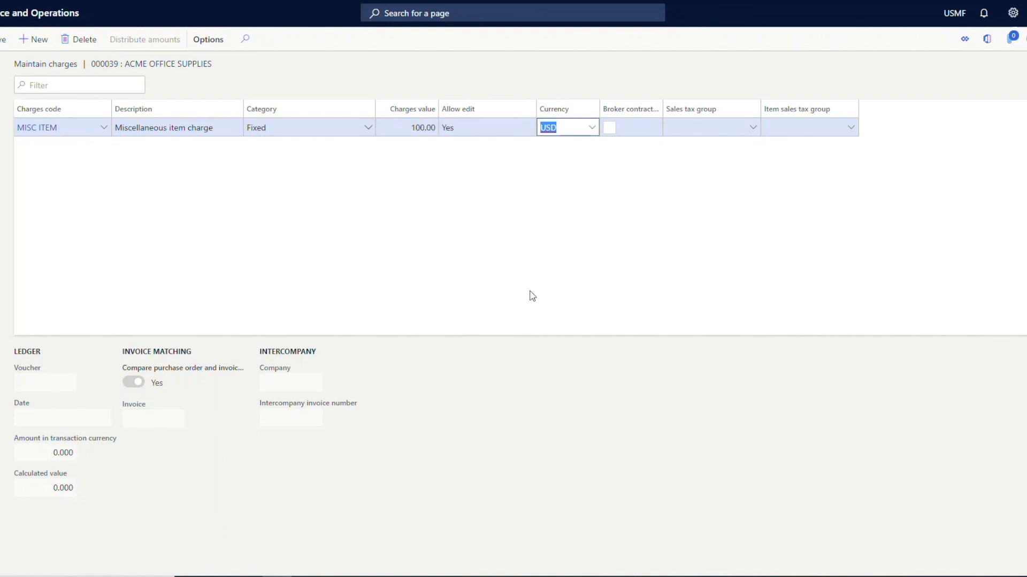
click(593, 128)
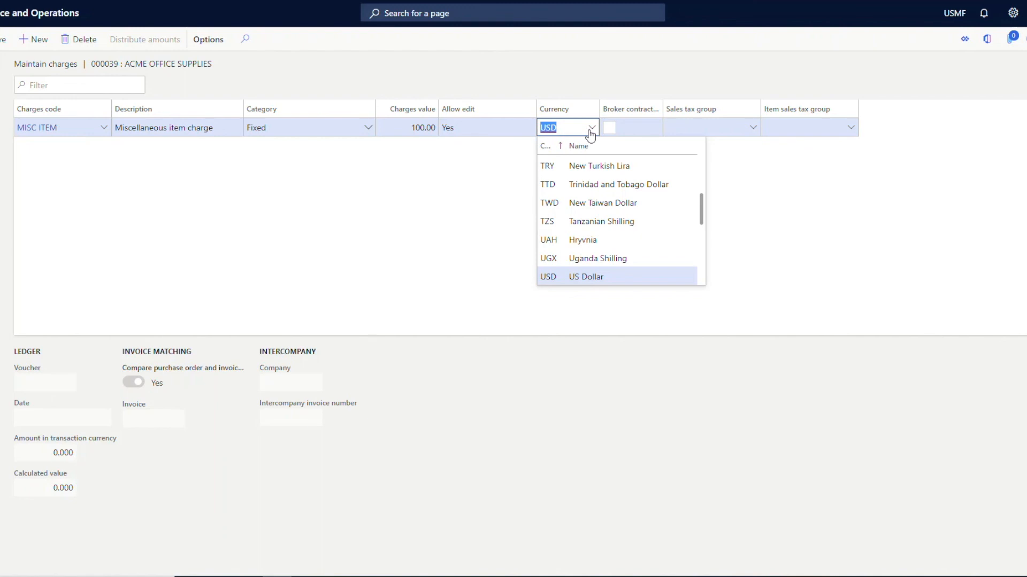
key(Escape)
key(Escape)
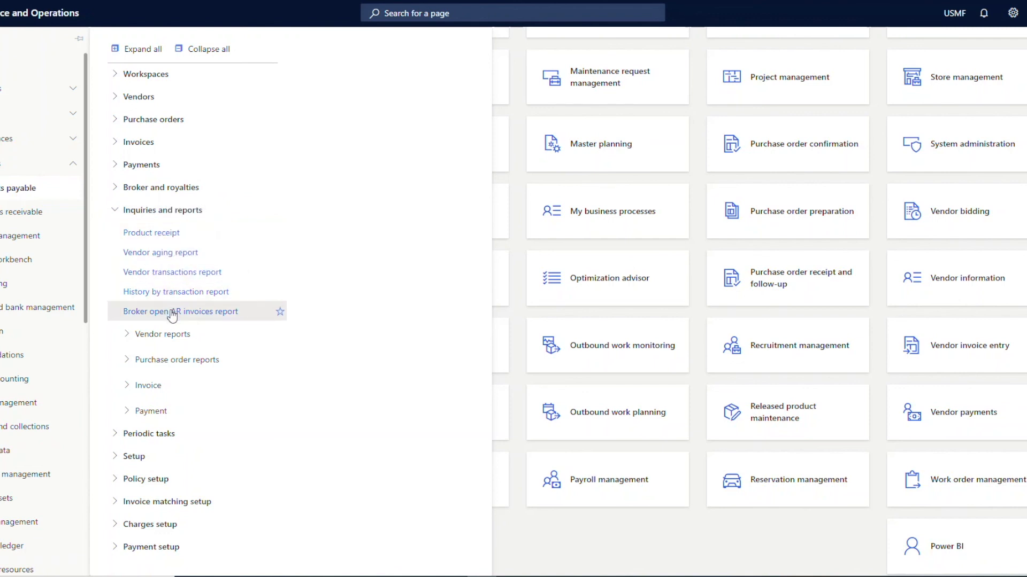
Review the available vendor, purchase order and invoice reports among the accounts payable inquiries and reports.
click(171, 335)
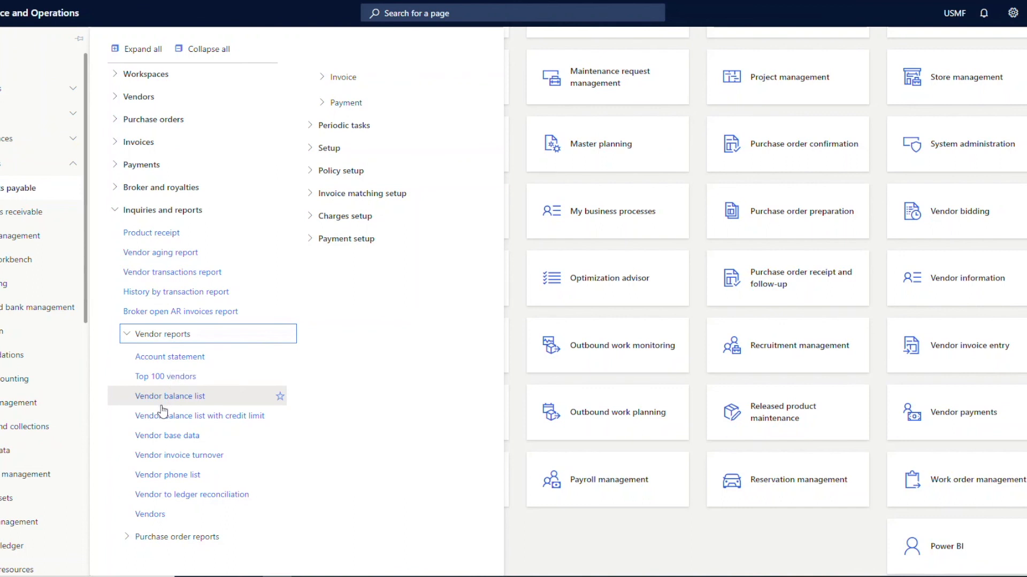
click(163, 336)
click(160, 364)
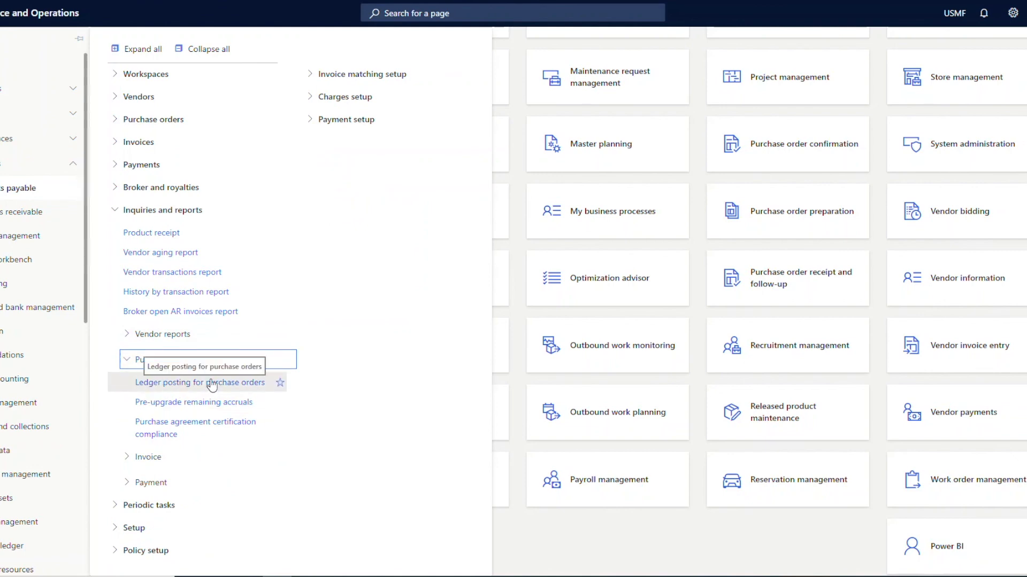
click(138, 360)
click(138, 385)
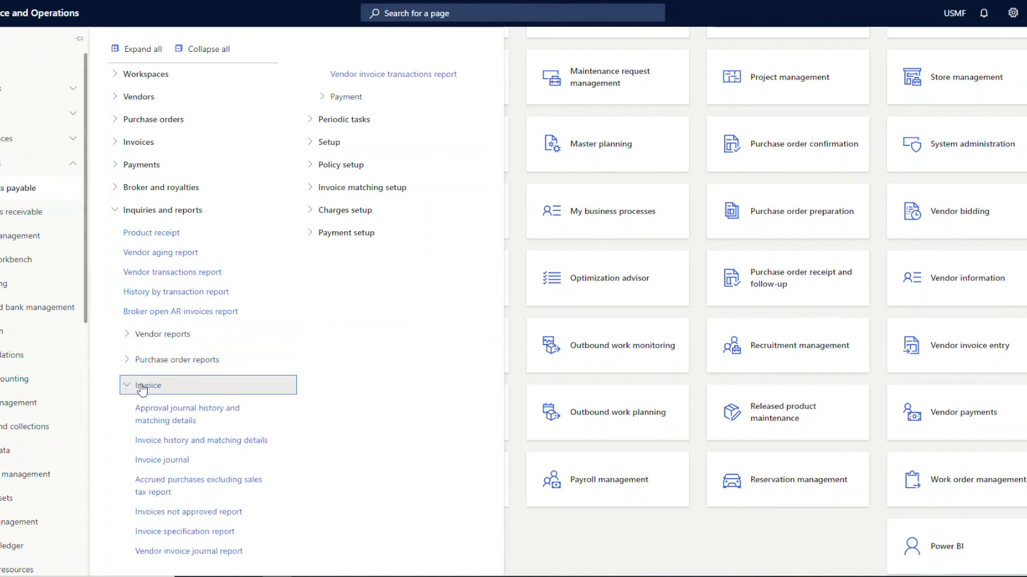